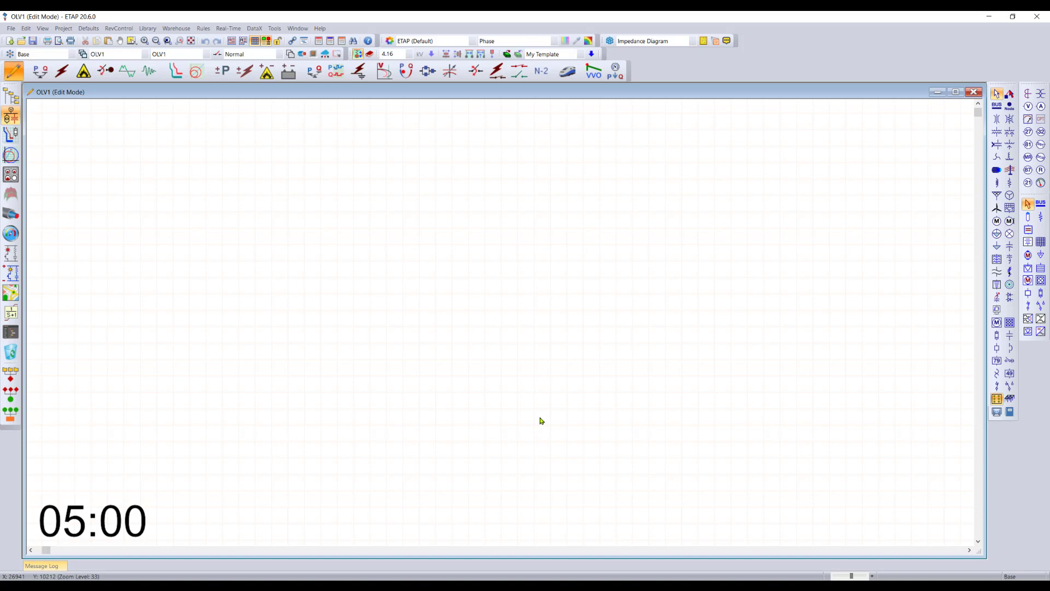
Step: Change the default nominal voltage for new elements from 4.16 kV to 13.8 kV, leaving the File menu unused
{"action": "left_click", "coordinate": [409, 54]}
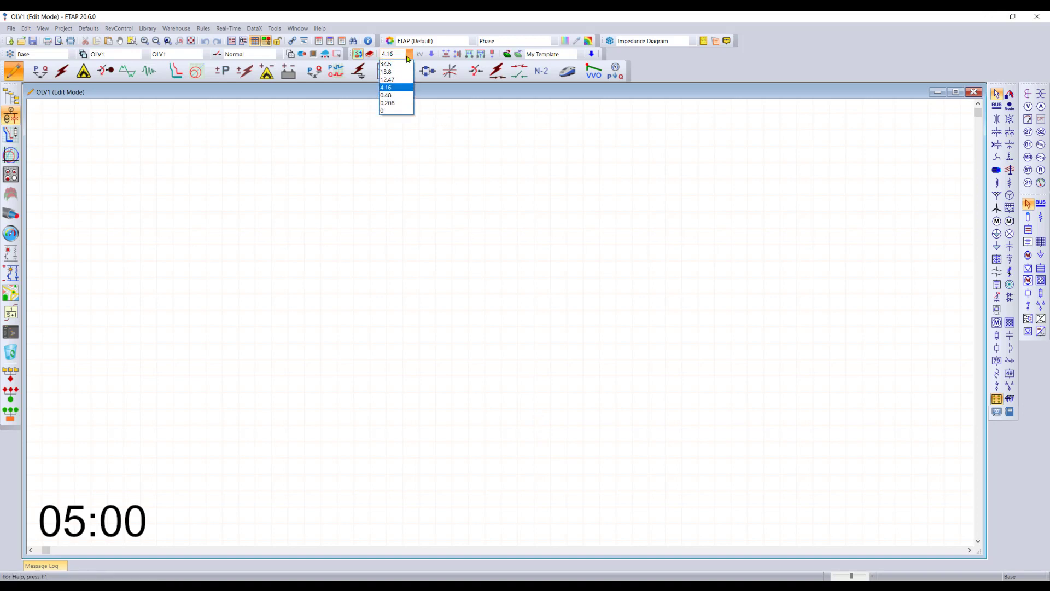
{"action": "left_click", "coordinate": [407, 71]}
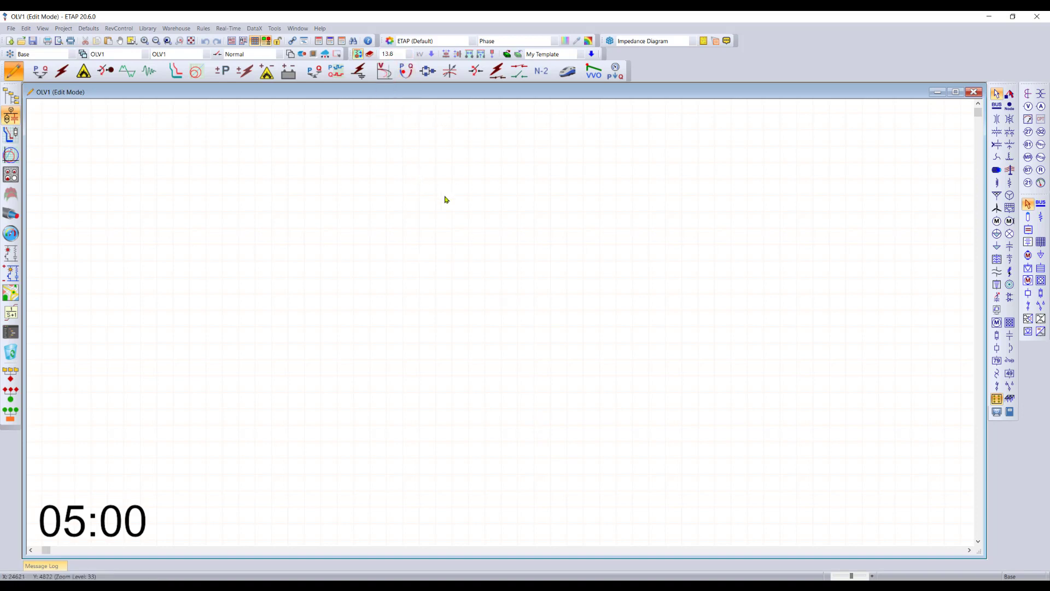
{"action": "key", "text": "alt+f"}
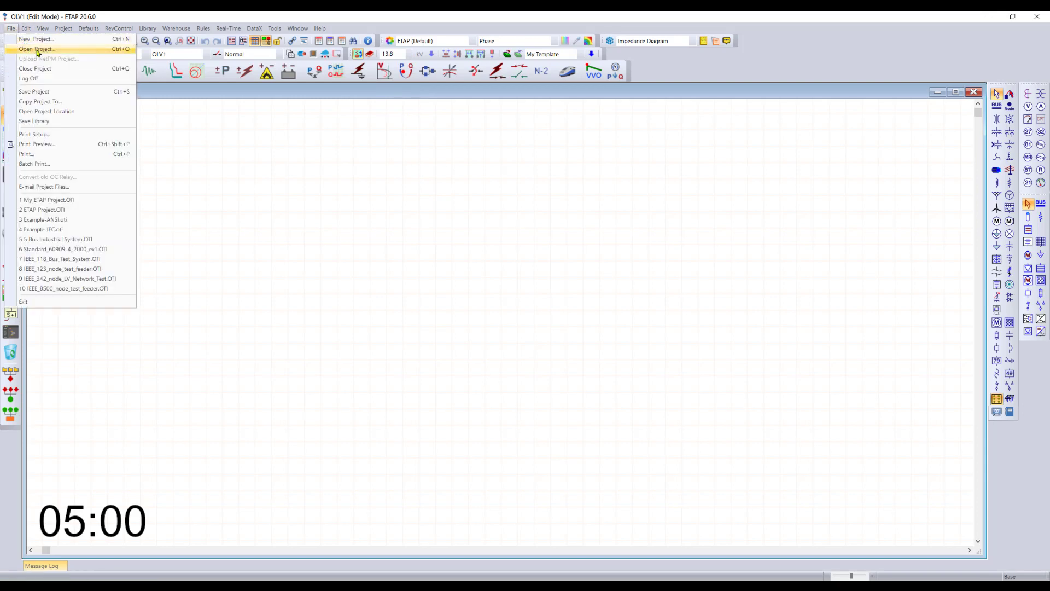
{"action": "left_click", "coordinate": [364, 252]}
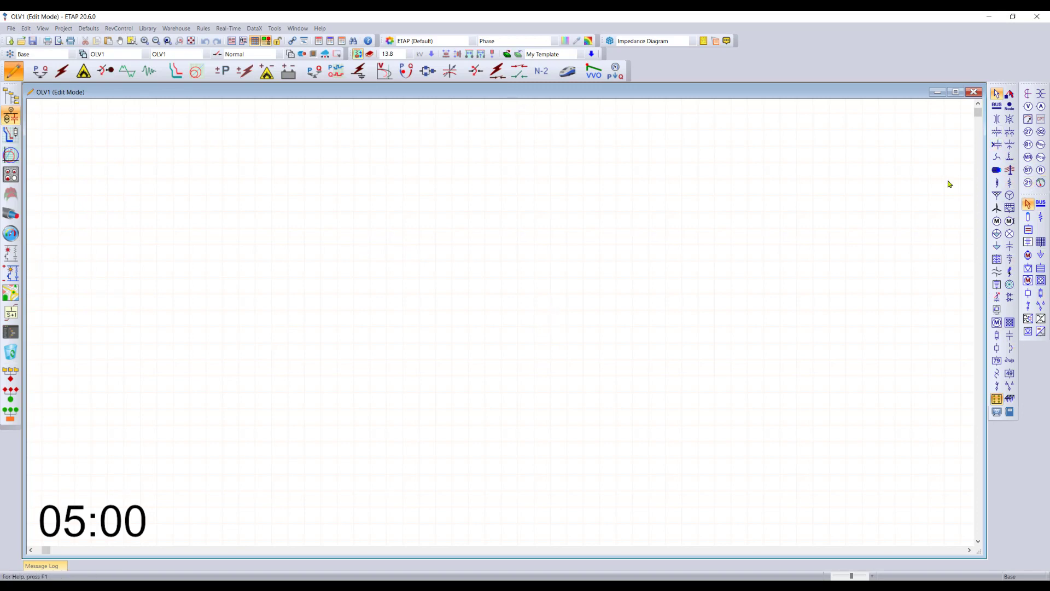
Step: Browse the ANSI Health Care Facility and Motor Control Center one-line templates
{"action": "left_click", "coordinate": [509, 54]}
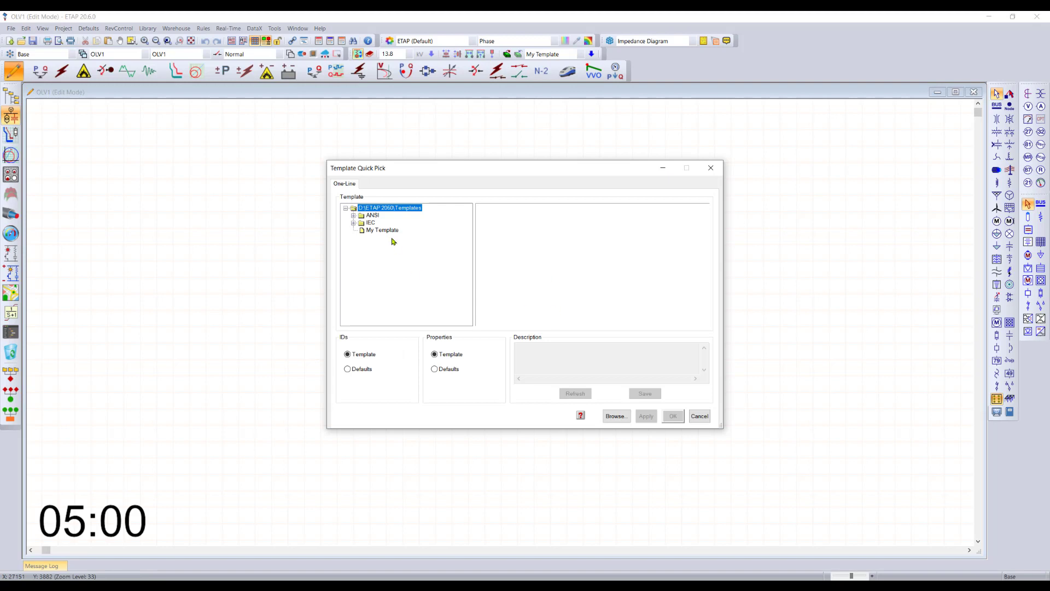
{"action": "double_click", "coordinate": [372, 216]}
{"action": "left_click", "coordinate": [396, 224]}
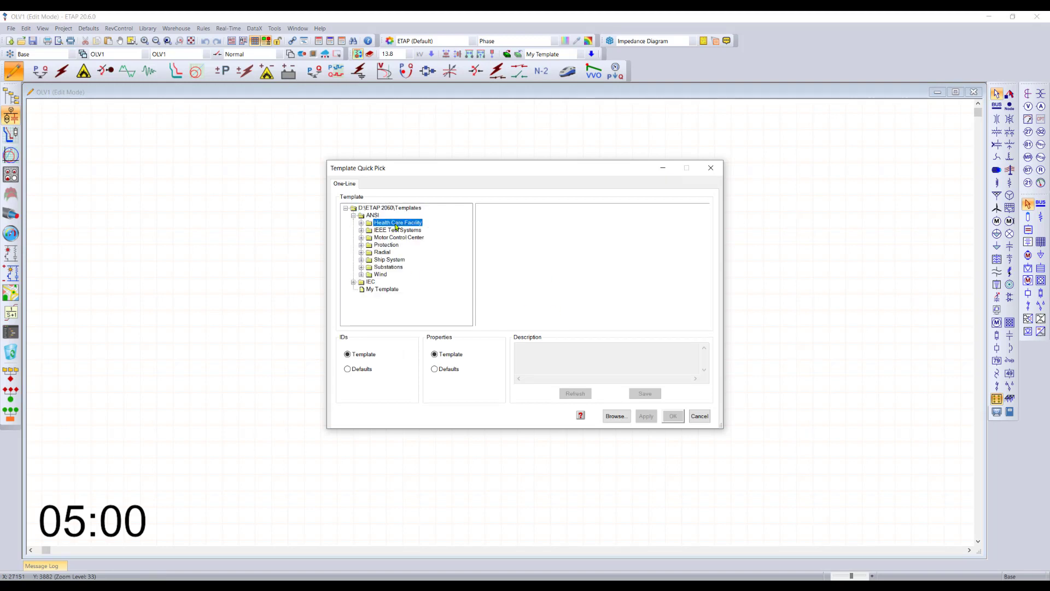
{"action": "double_click", "coordinate": [397, 224]}
{"action": "left_click", "coordinate": [432, 231]}
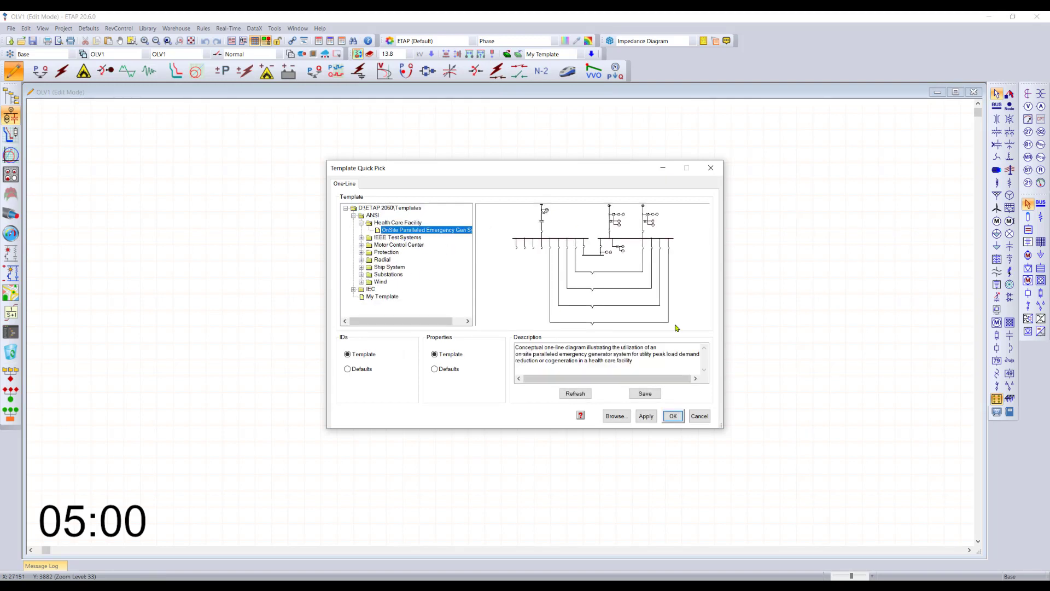
{"action": "double_click", "coordinate": [399, 245]}
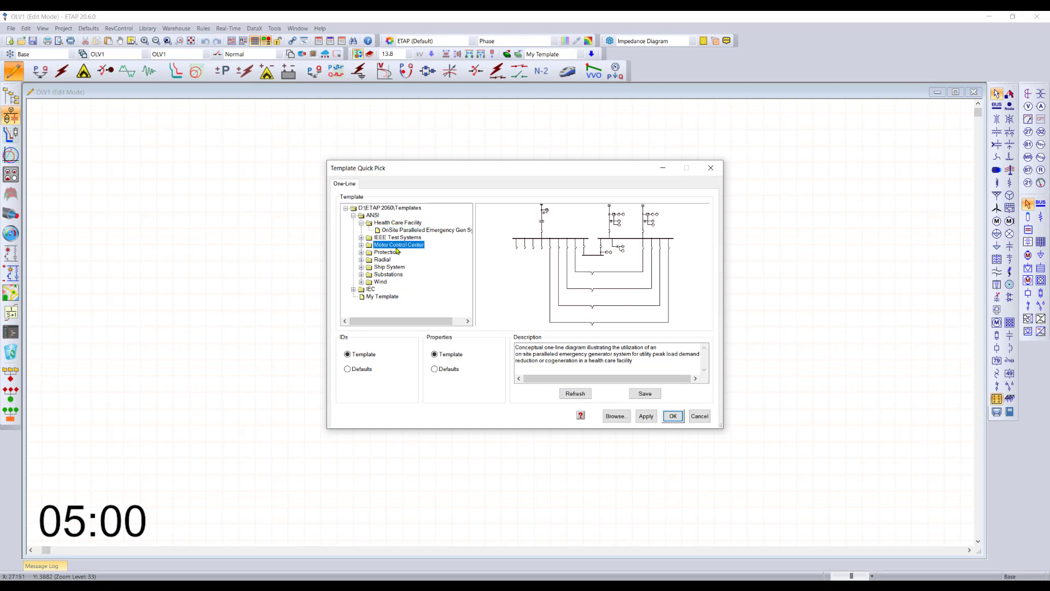
{"action": "left_click", "coordinate": [408, 252]}
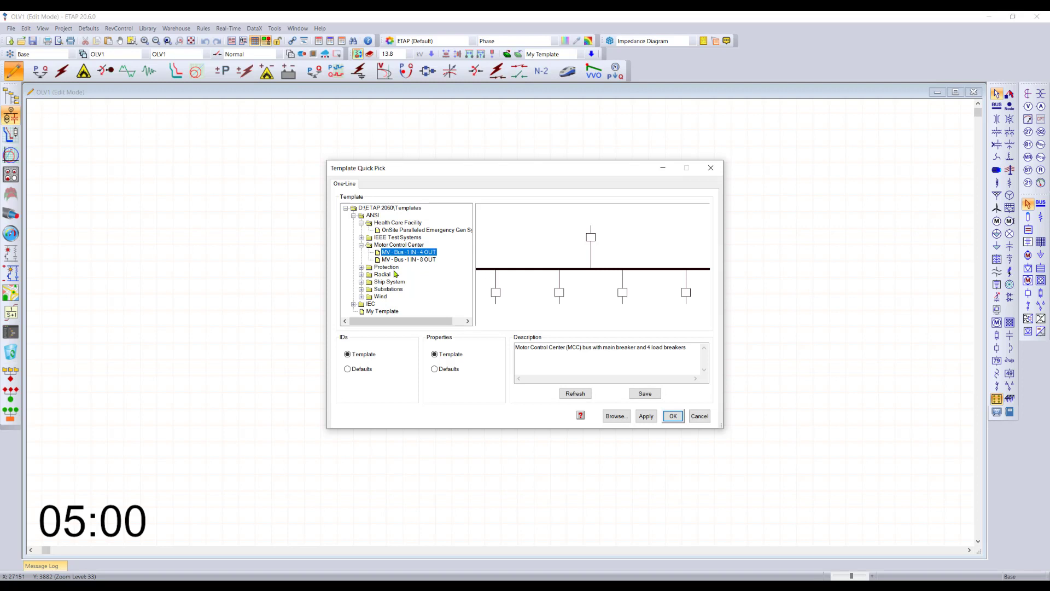
Step: Preview Substation templates such as DoubleEnded, Looped Primary, Breaker-and-a-Half and Sparing Transformer
{"action": "double_click", "coordinate": [391, 290]}
{"action": "left_click", "coordinate": [414, 267]}
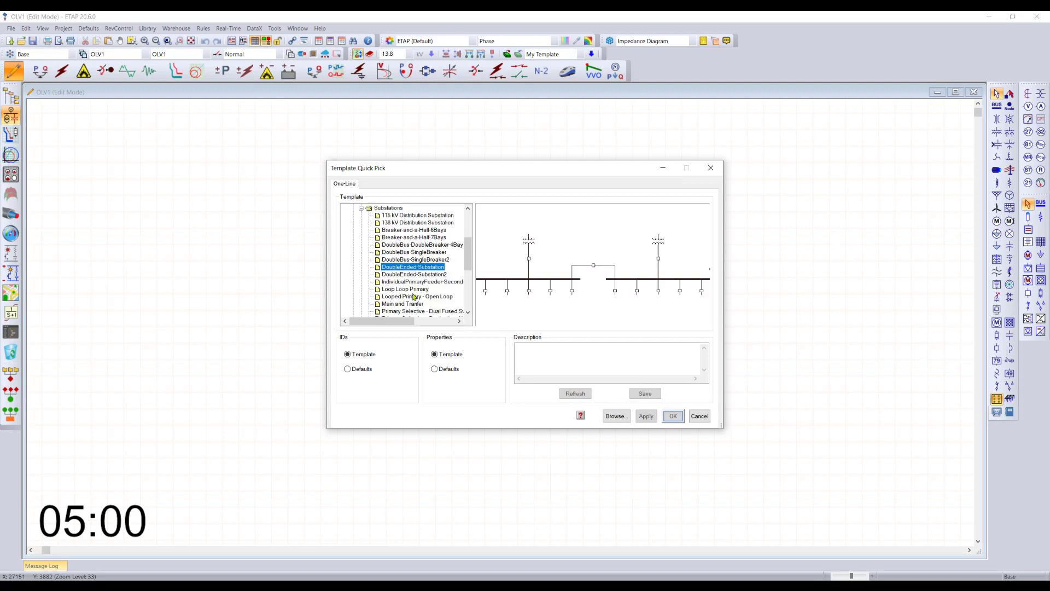
{"action": "left_click", "coordinate": [418, 296]}
{"action": "left_click", "coordinate": [425, 231]}
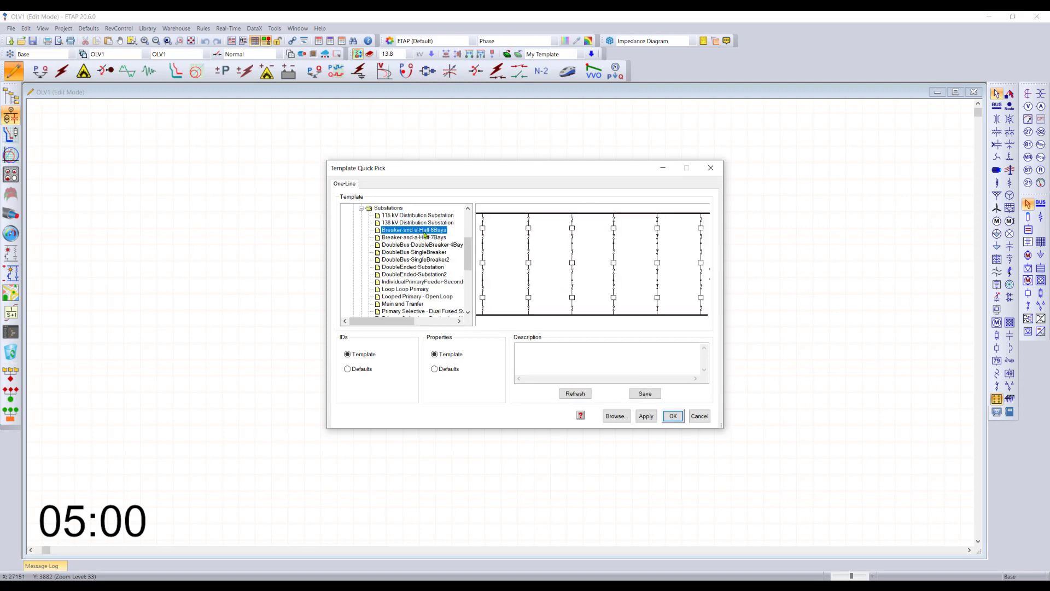
{"action": "left_click", "coordinate": [430, 289]}
{"action": "left_click", "coordinate": [421, 307]}
{"action": "scroll", "coordinate": [418, 285], "scroll_direction": "down", "scroll_amount": 5}
{"action": "left_click", "coordinate": [414, 274]}
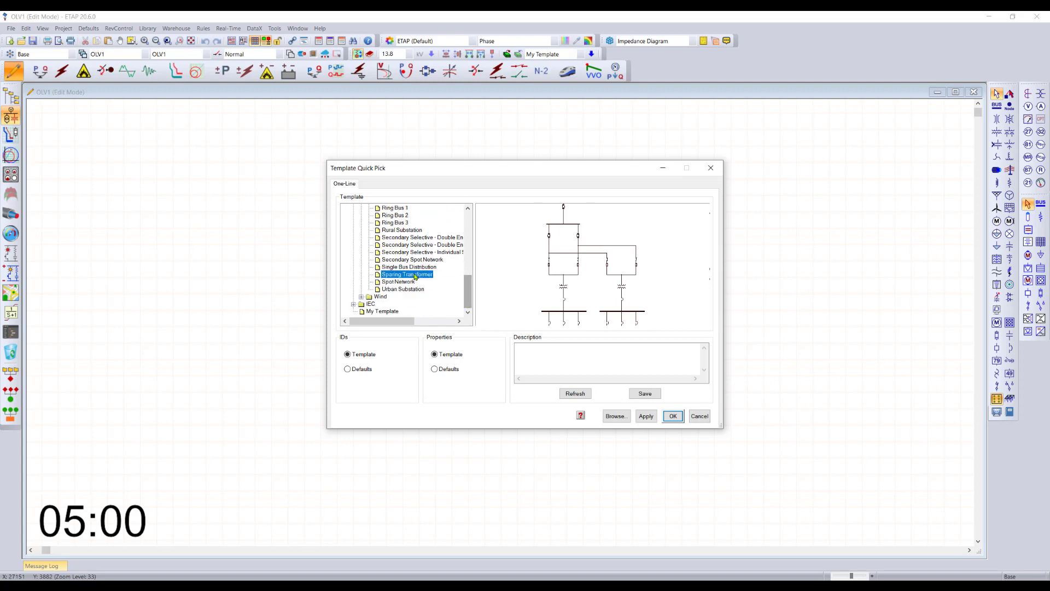
{"action": "key", "text": "Up"}
{"action": "key", "text": "Up"}
{"action": "key", "text": "Up"}
{"action": "key", "text": "Up"}
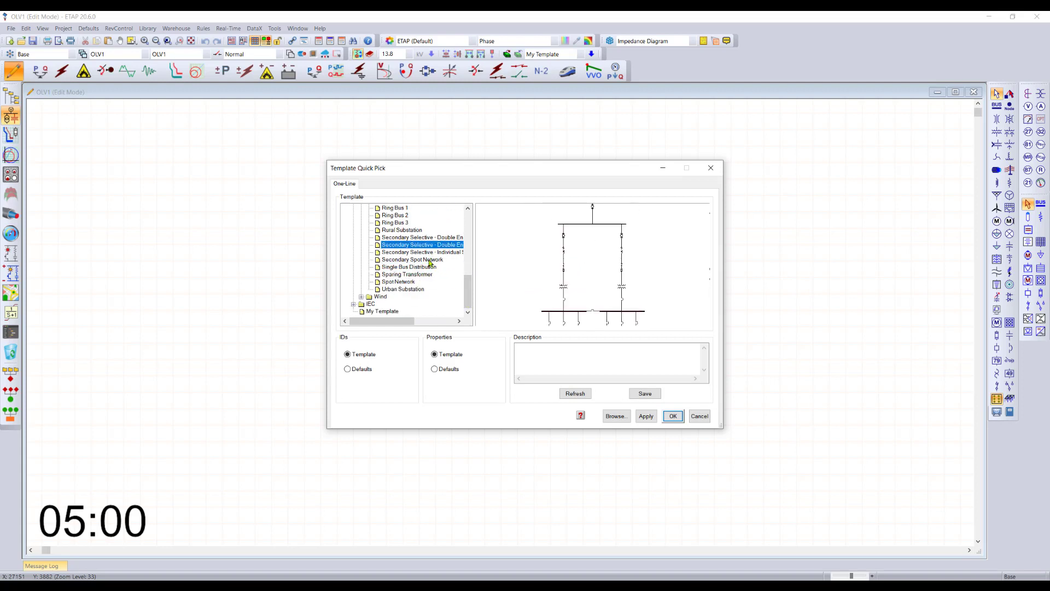
Step: Preview WindFarm-CollectorSystem, then insert the OnSite Paralleled Emergency Gen System template
{"action": "double_click", "coordinate": [380, 296]}
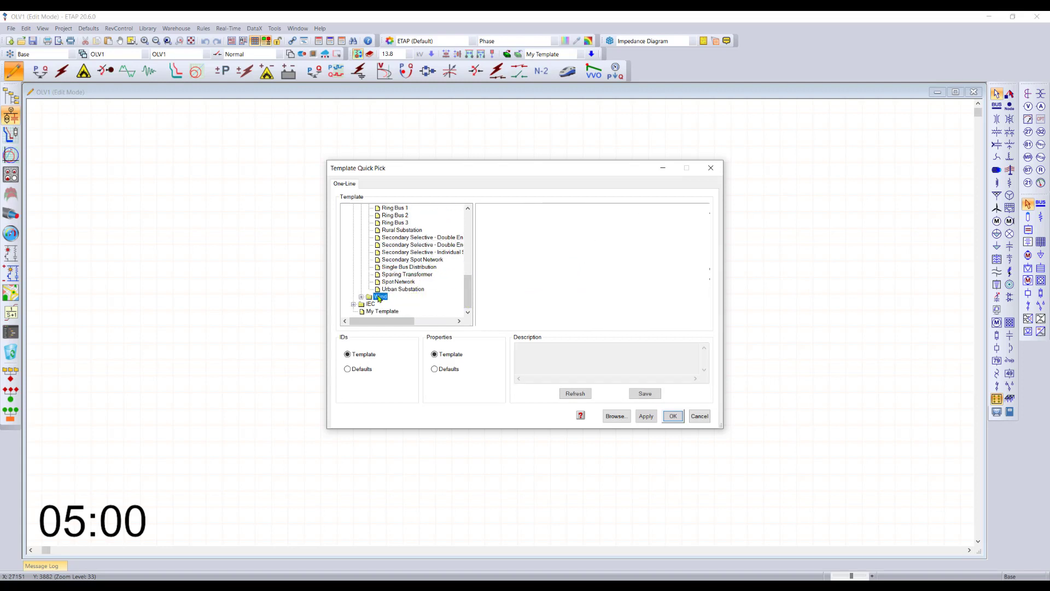
{"action": "left_click", "coordinate": [411, 304]}
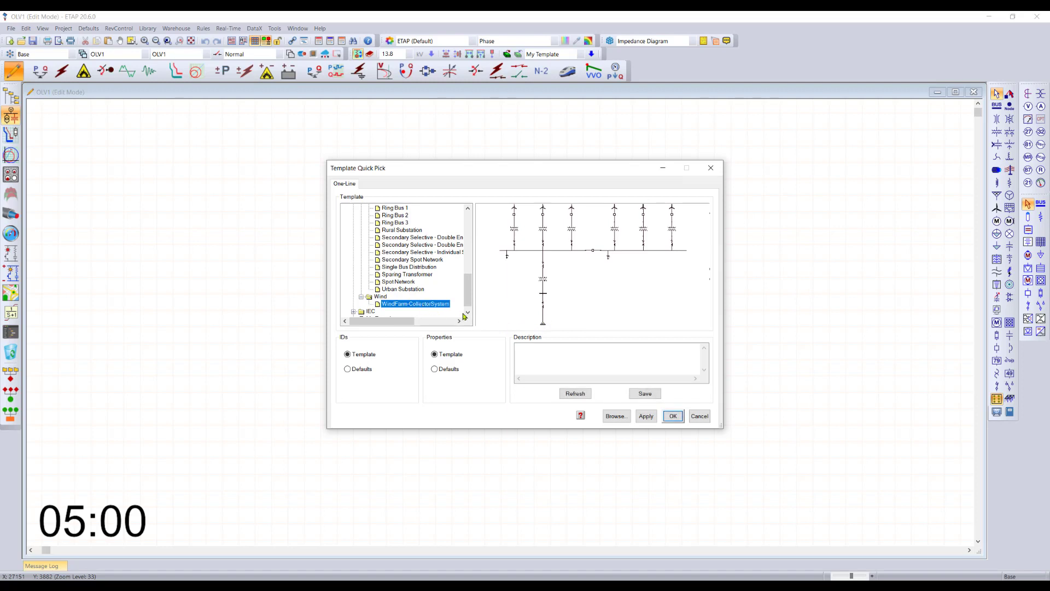
{"action": "scroll", "coordinate": [471, 295], "scroll_direction": "down", "scroll_amount": 1}
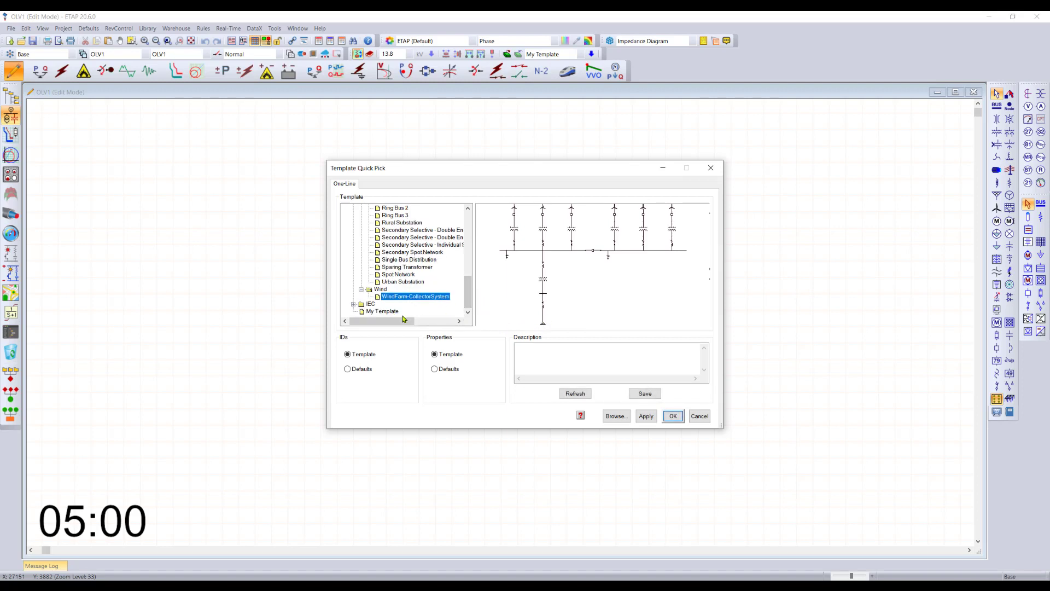
{"action": "left_click_drag", "start_coordinate": [471, 289], "coordinate": [471, 227]}
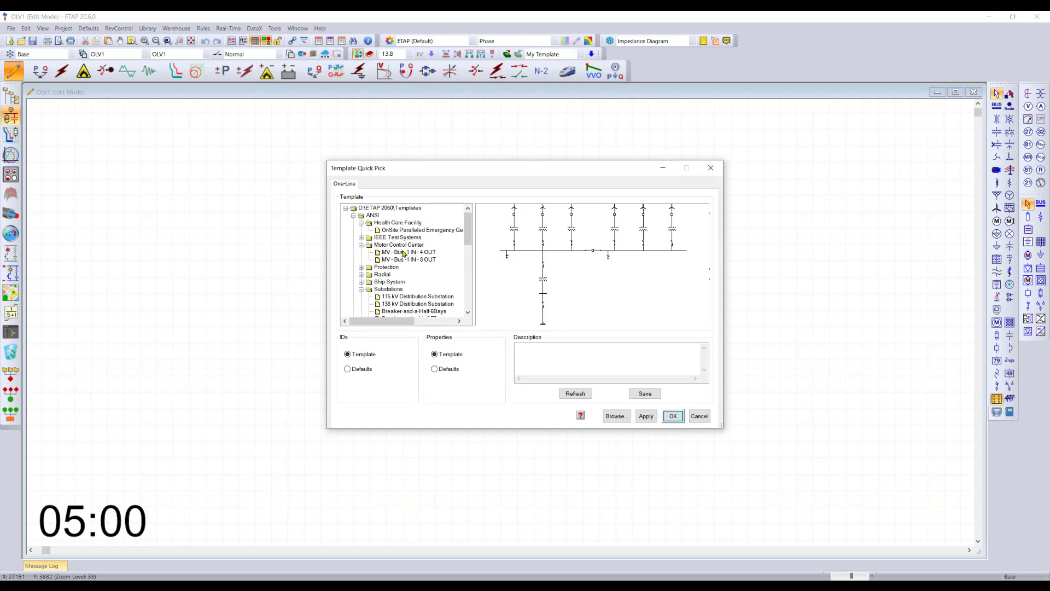
{"action": "left_click", "coordinate": [418, 230]}
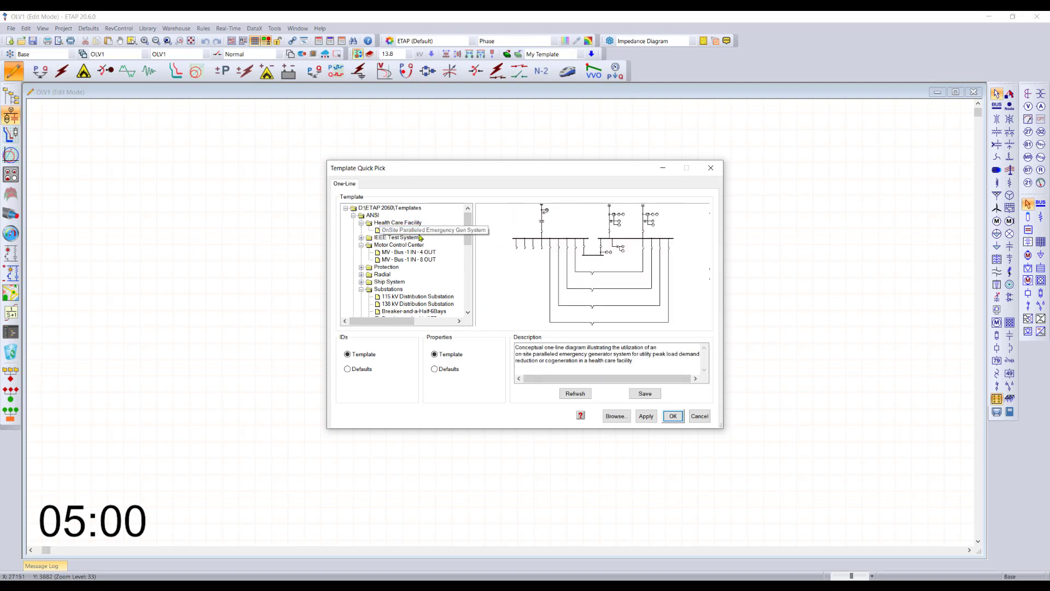
{"action": "left_click", "coordinate": [673, 416]}
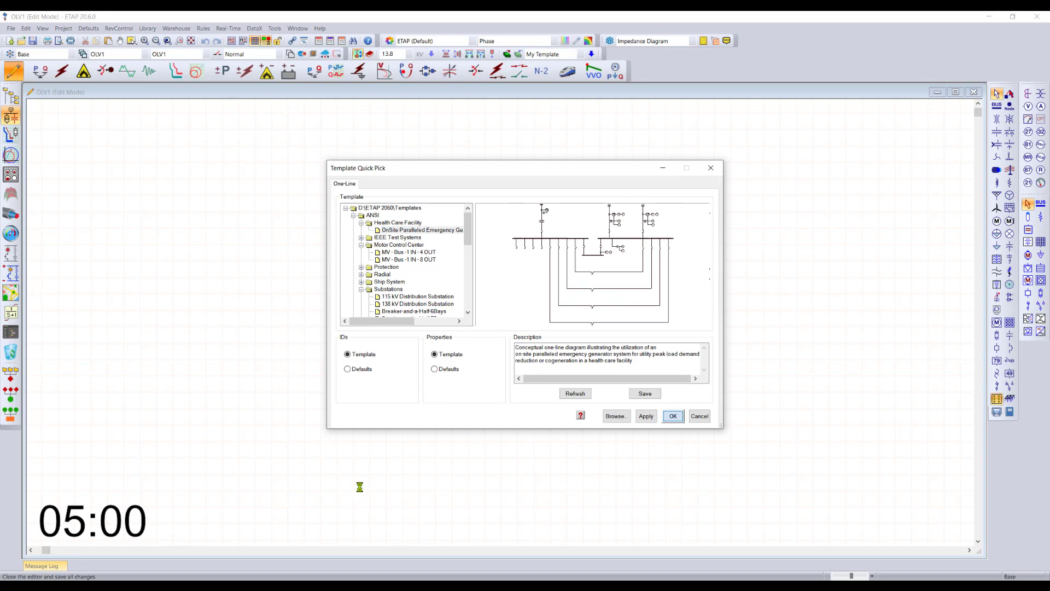
Step: Delete the template diagram, restore it from the dumpster, then delete it again
{"action": "scroll", "coordinate": [427, 304], "scroll_direction": "down", "scroll_amount": 3}
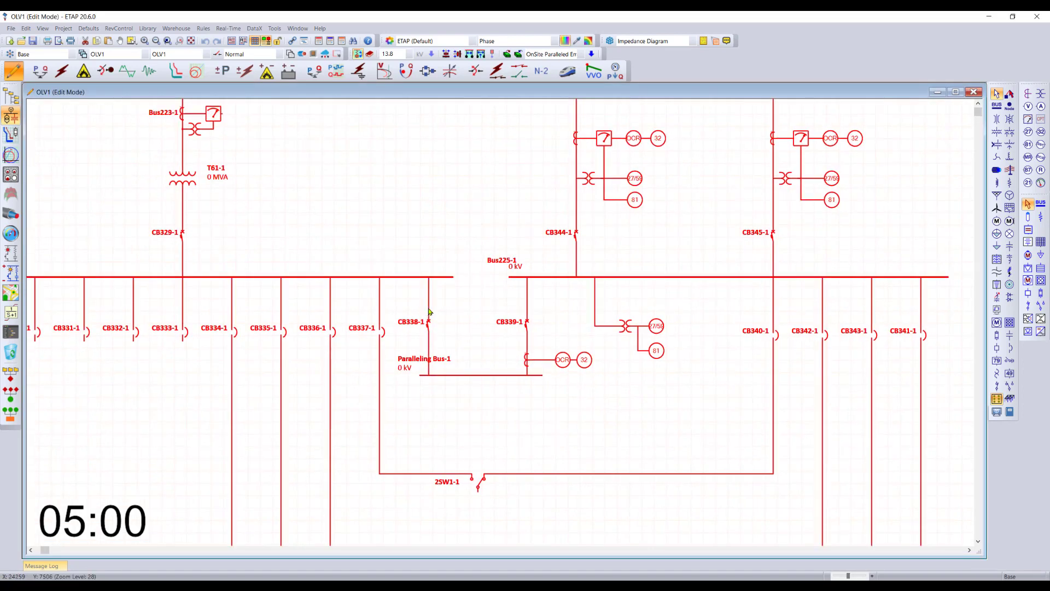
{"action": "left_click", "coordinate": [403, 229]}
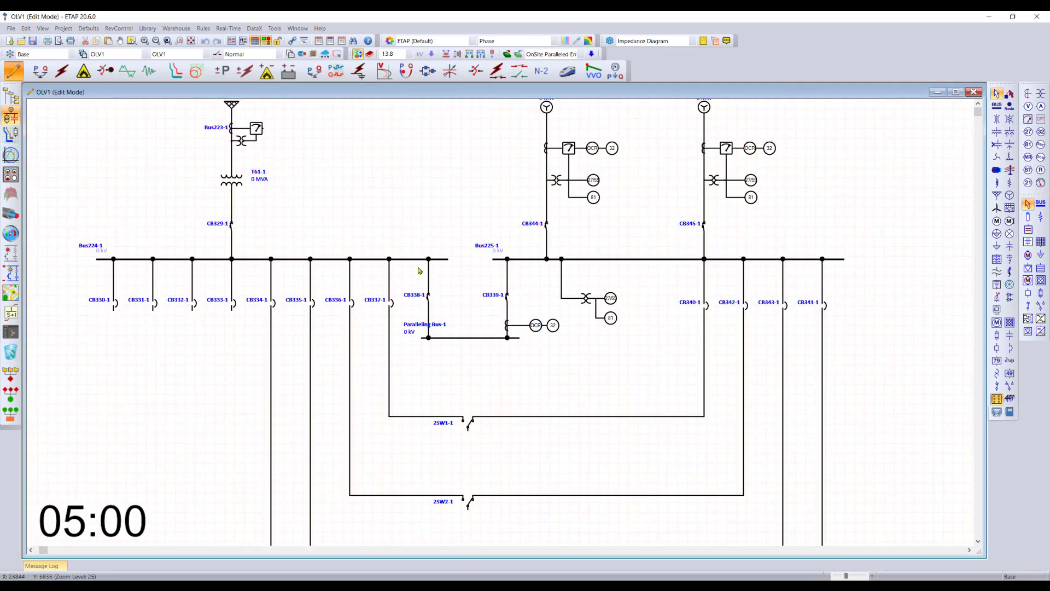
{"action": "left_click", "coordinate": [420, 260]}
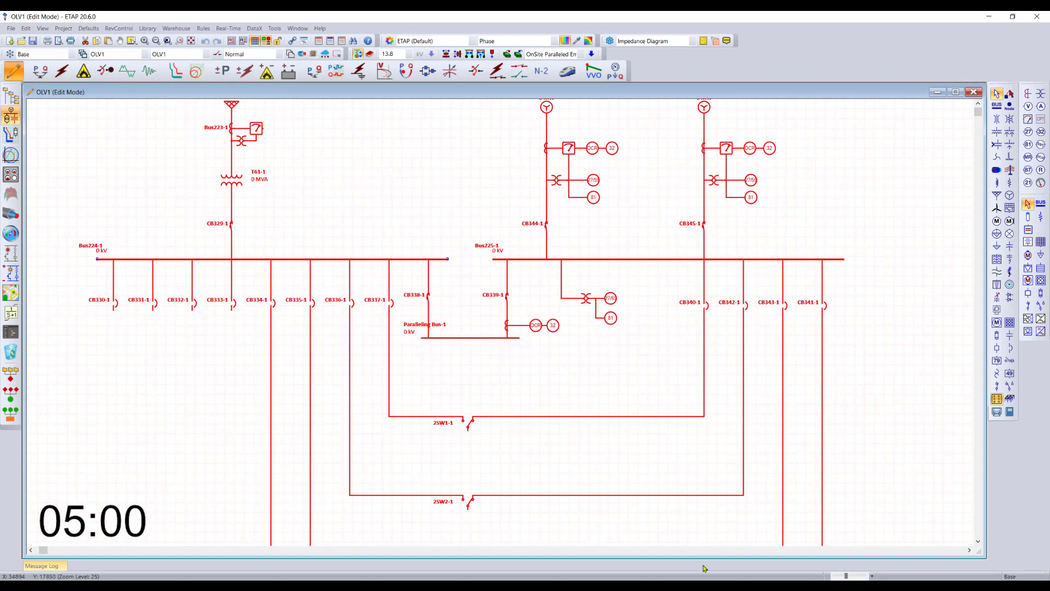
{"action": "key", "text": "Delete"}
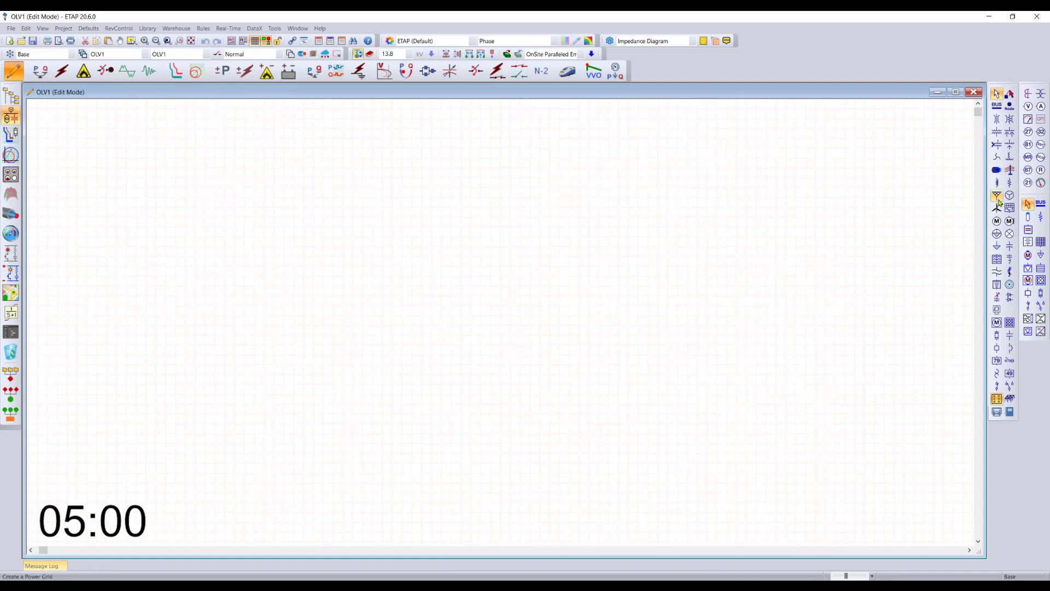
{"action": "right_click", "coordinate": [510, 180]}
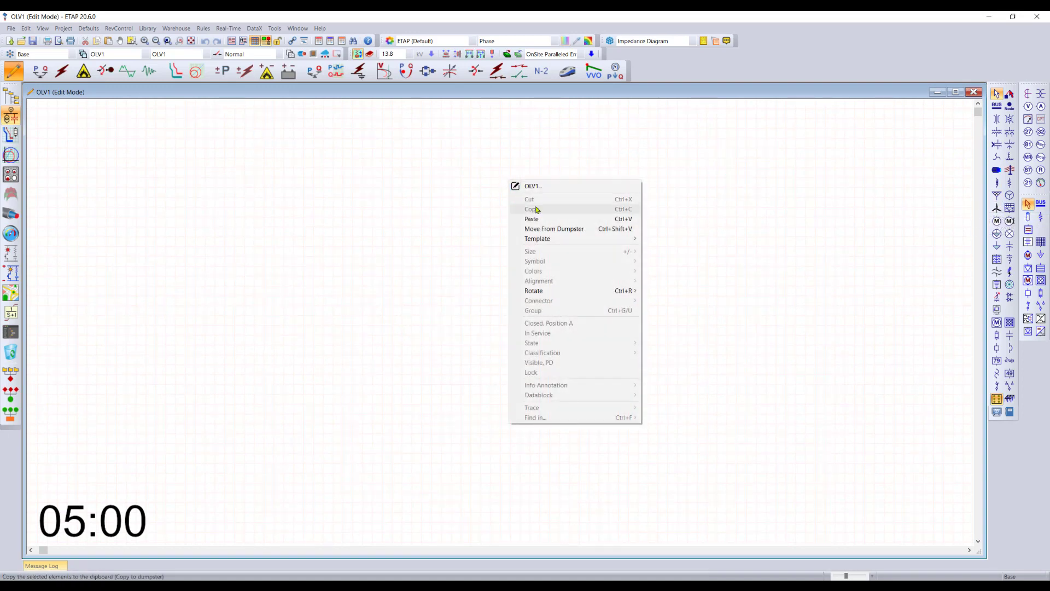
{"action": "left_click", "coordinate": [554, 231]}
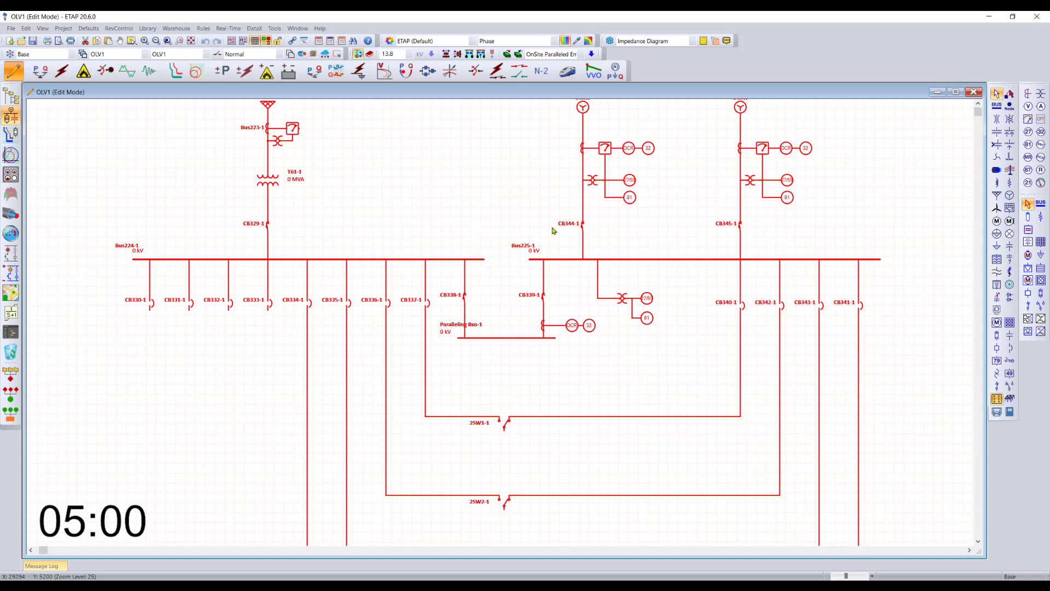
{"action": "key", "text": "Delete"}
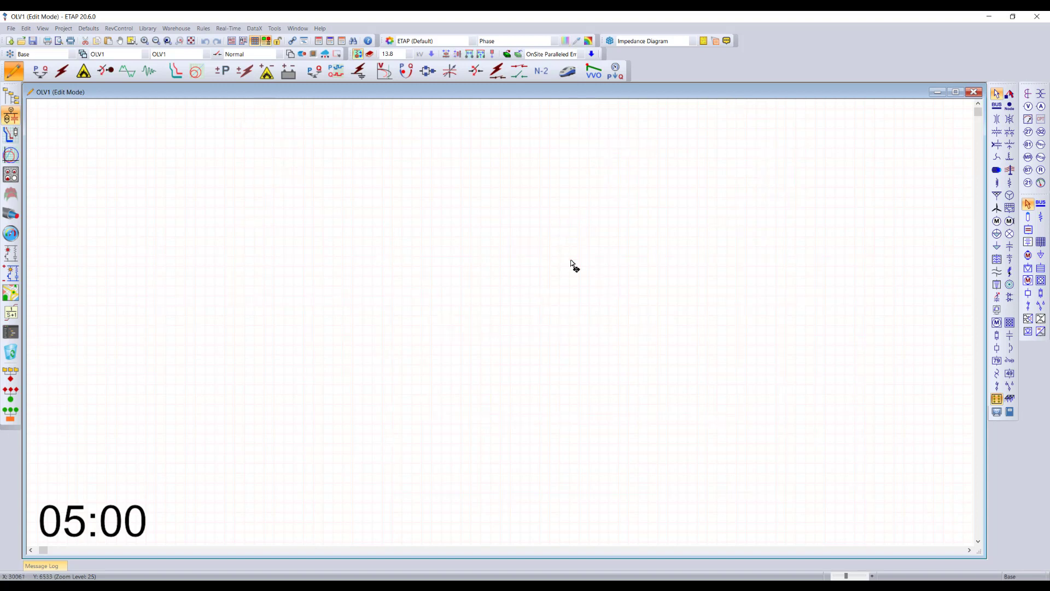
Step: Place power grid U2 with 13.8 kV Bus5 connected below it
{"action": "left_click", "coordinate": [997, 195]}
{"action": "left_click", "coordinate": [205, 145]}
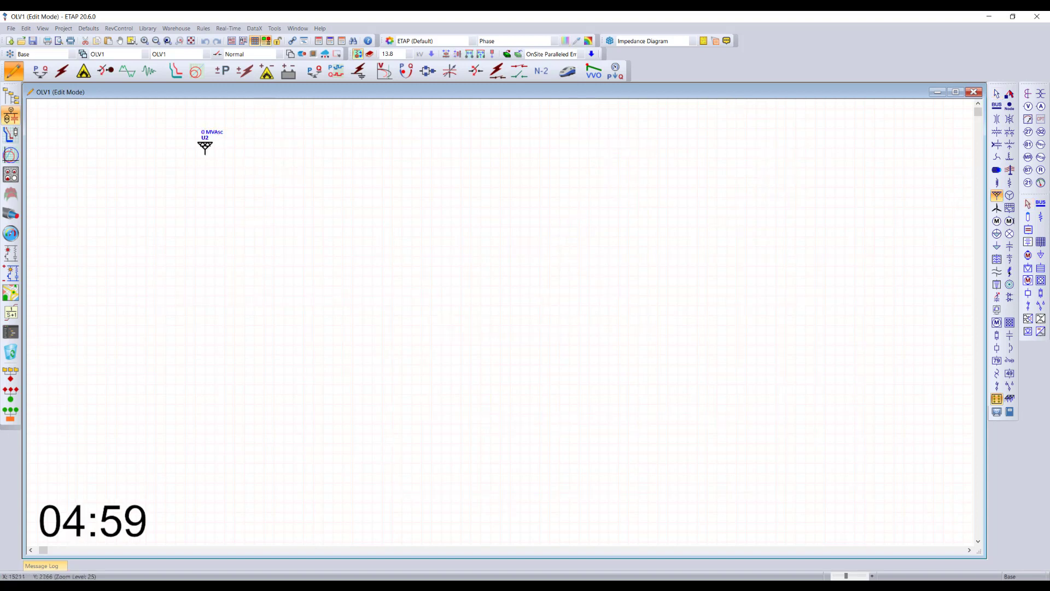
{"action": "scroll", "coordinate": [194, 164], "scroll_direction": "up", "scroll_amount": 2}
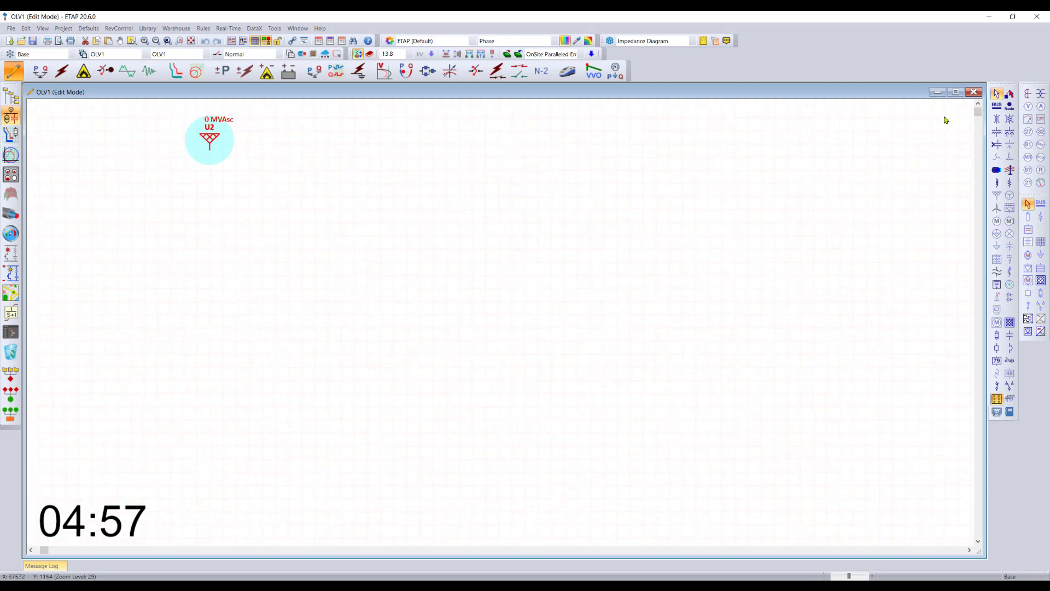
{"action": "double_click", "coordinate": [997, 107]}
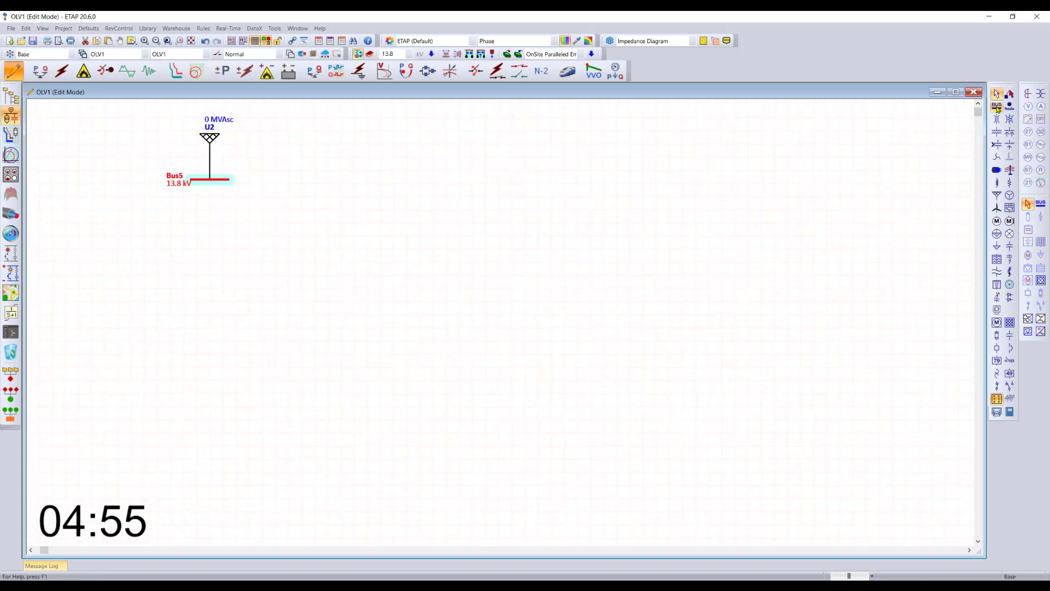
Step: Add a CT with relay, transformer T3, Bus6, Cable2, Bus7 and two 200 HP motors
{"action": "double_click", "coordinate": [1028, 94]}
{"action": "double_click", "coordinate": [1041, 169]}
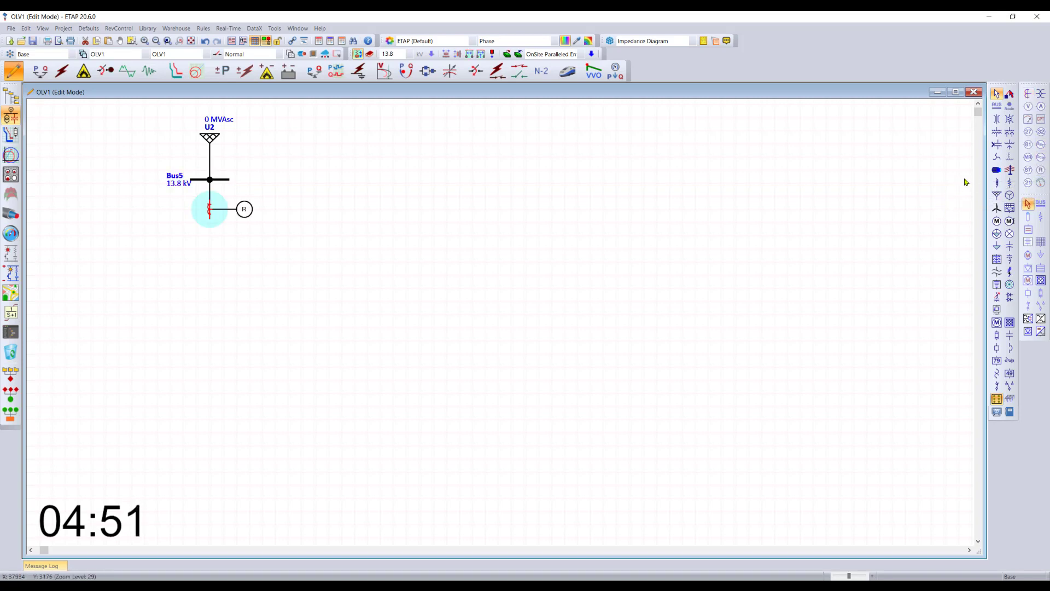
{"action": "double_click", "coordinate": [997, 131]}
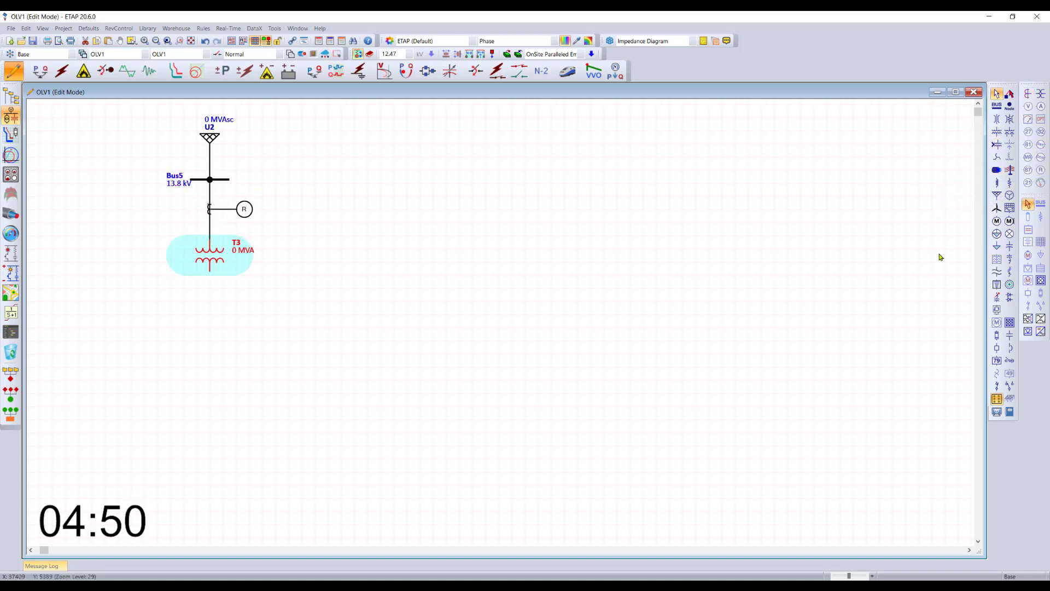
{"action": "double_click", "coordinate": [997, 170]}
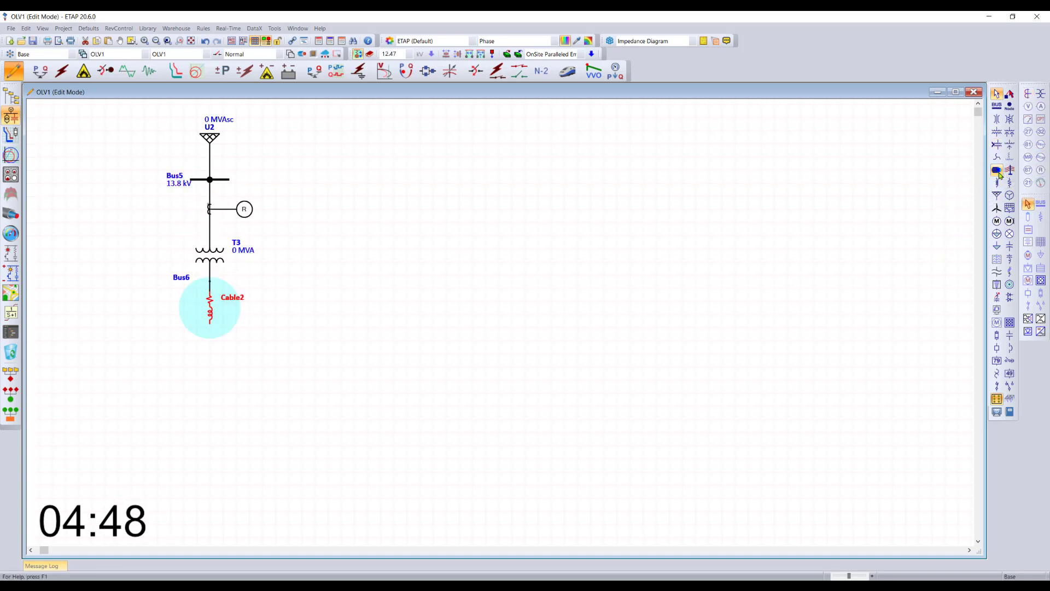
{"action": "double_click", "coordinate": [997, 106]}
{"action": "double_click", "coordinate": [997, 221]}
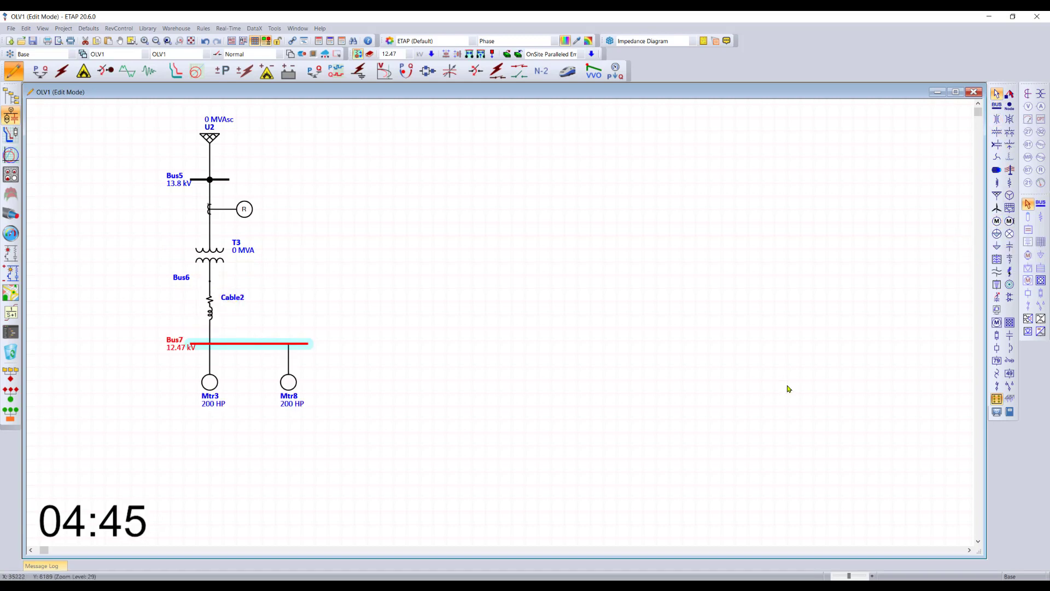
{"action": "left_click", "coordinate": [381, 237]}
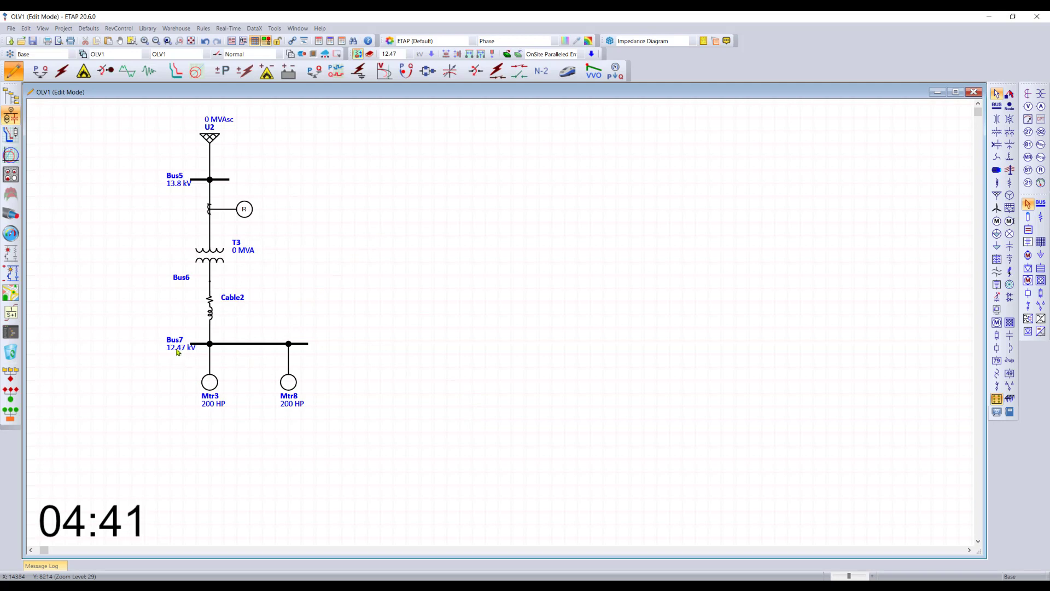
{"action": "scroll", "coordinate": [179, 349], "scroll_direction": "up", "scroll_amount": 2}
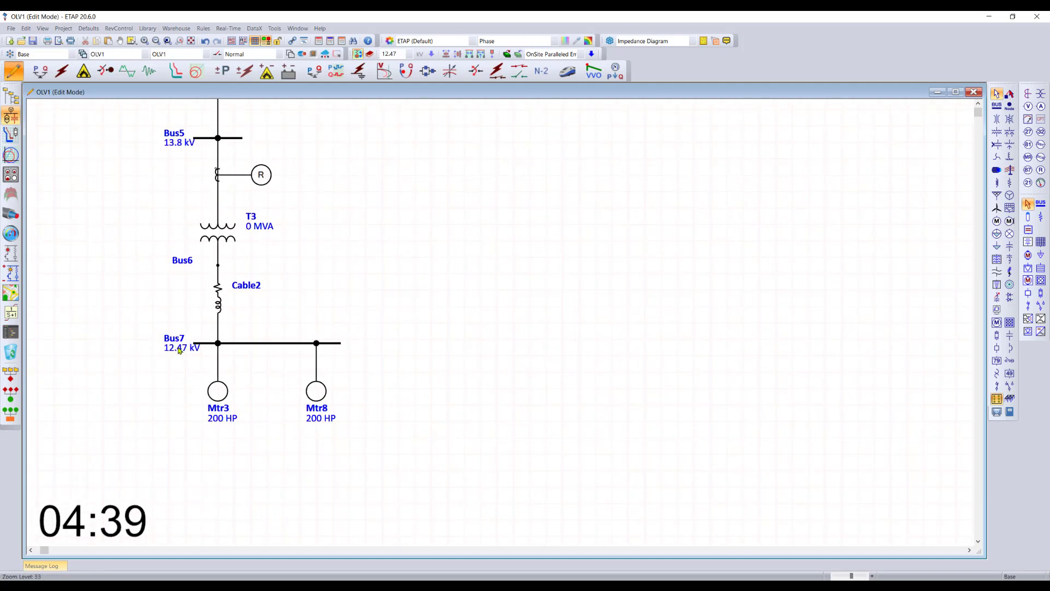
{"action": "scroll", "coordinate": [422, 281], "scroll_direction": "up", "scroll_amount": 3}
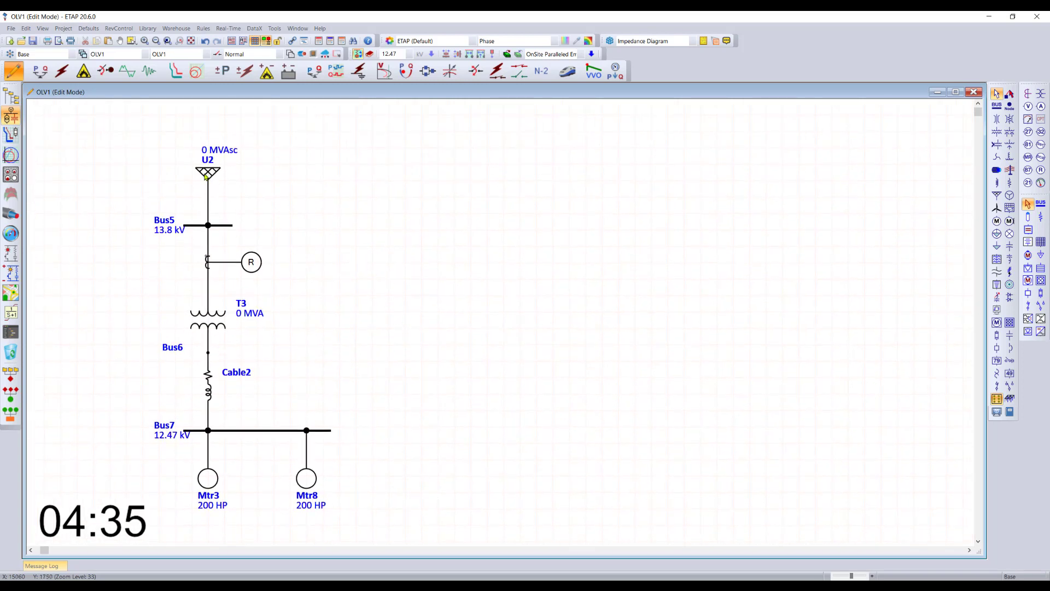
Step: Give 5 MVA transformer T3 typical impedance values: 6.5 %Z and X/R 12.14
{"action": "double_click", "coordinate": [218, 313]}
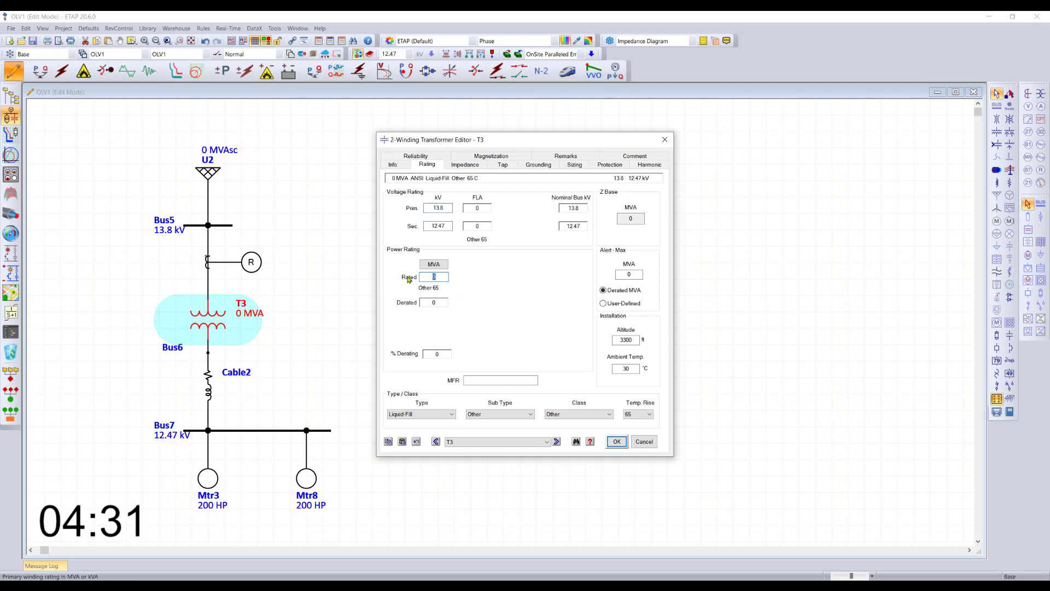
{"action": "left_click", "coordinate": [465, 164]}
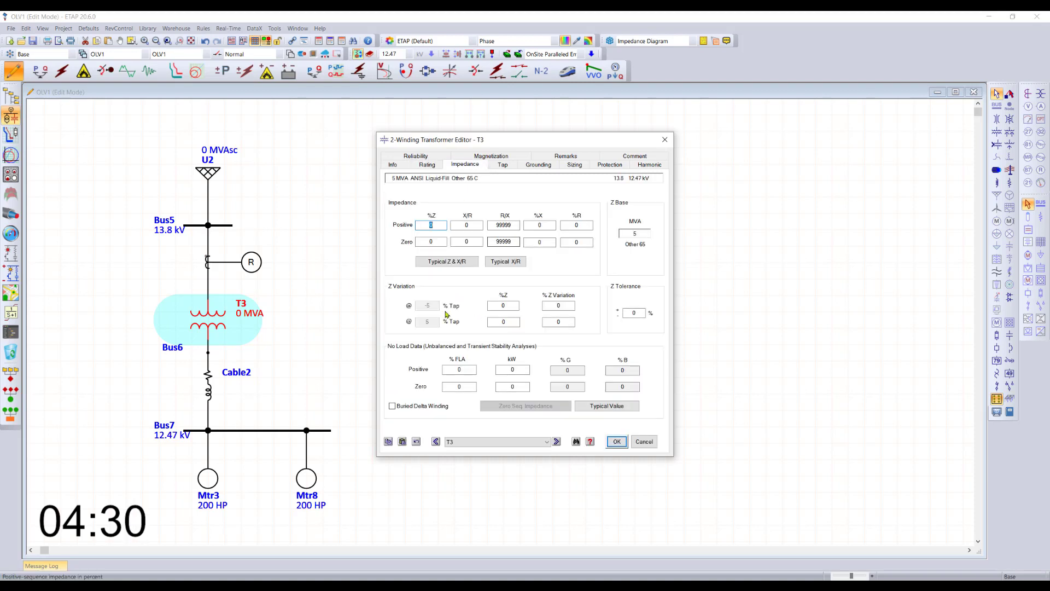
{"action": "left_click", "coordinate": [444, 262]}
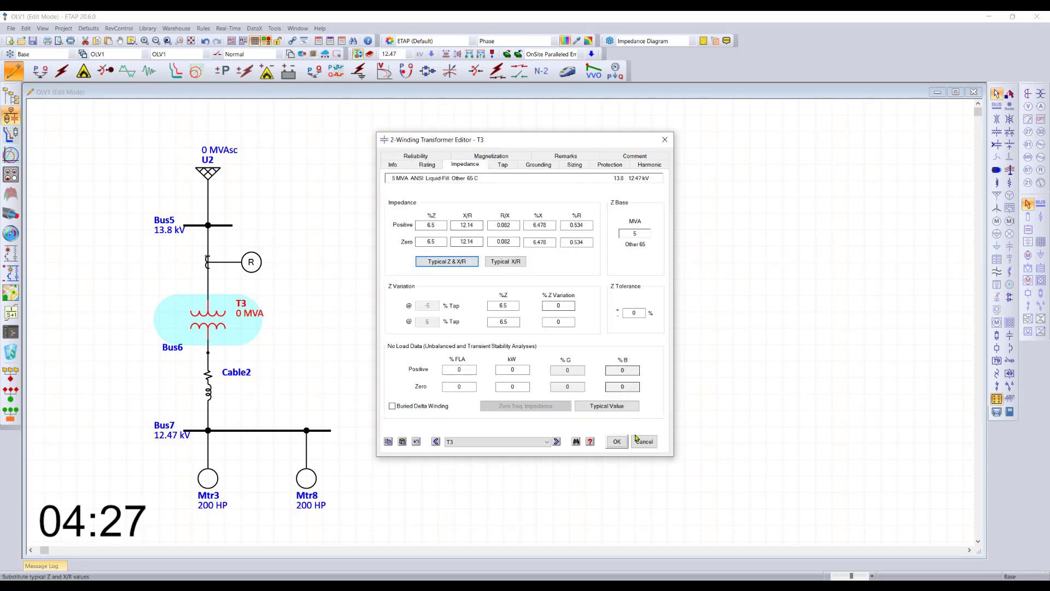
Step: Accept T3's settings and make Cable2 a 200 ft run of 15 kV XLPE library cable
{"action": "left_click", "coordinate": [617, 442]}
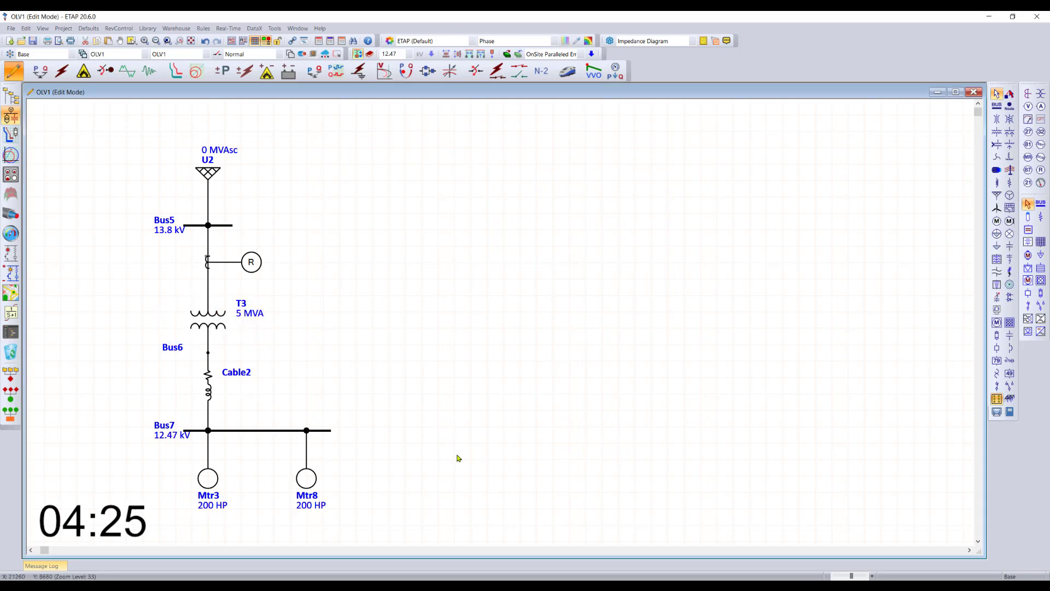
{"action": "double_click", "coordinate": [201, 392]}
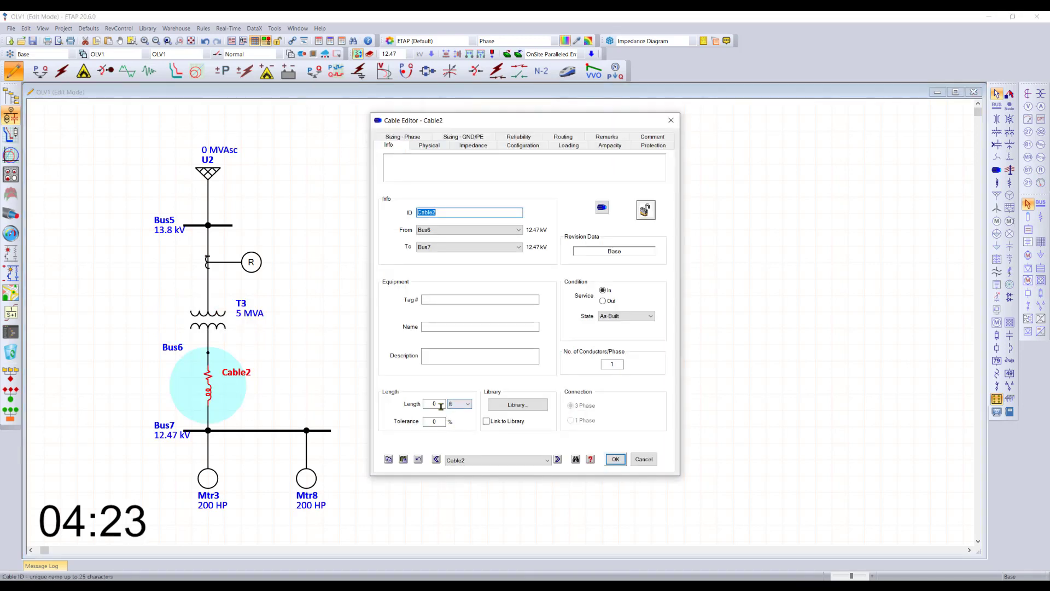
{"action": "left_click", "coordinate": [439, 403]}
{"action": "type", "text": "200"}
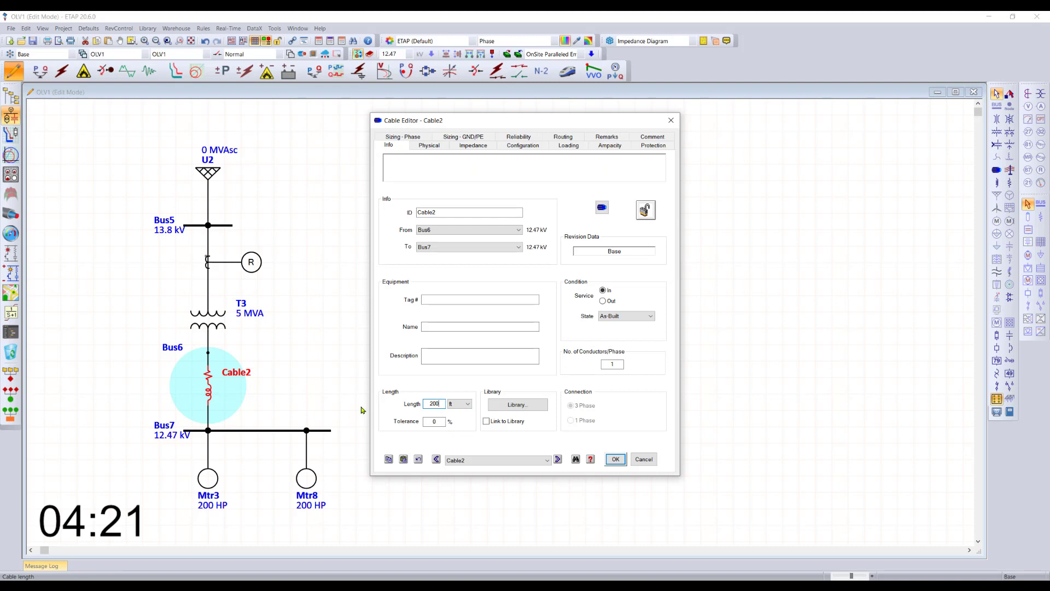
{"action": "left_click", "coordinate": [512, 406]}
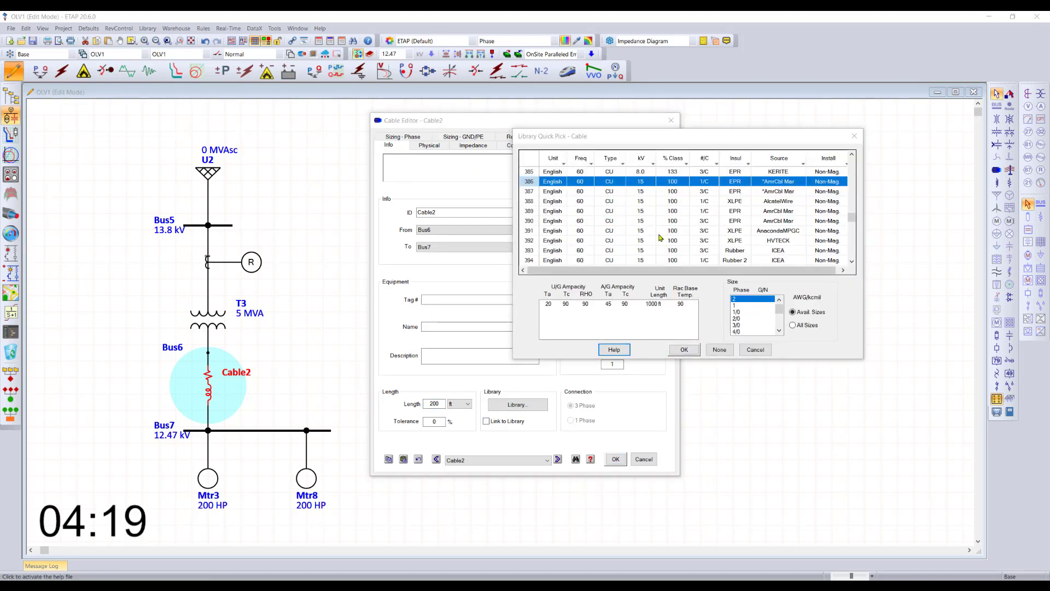
{"action": "left_click", "coordinate": [693, 352]}
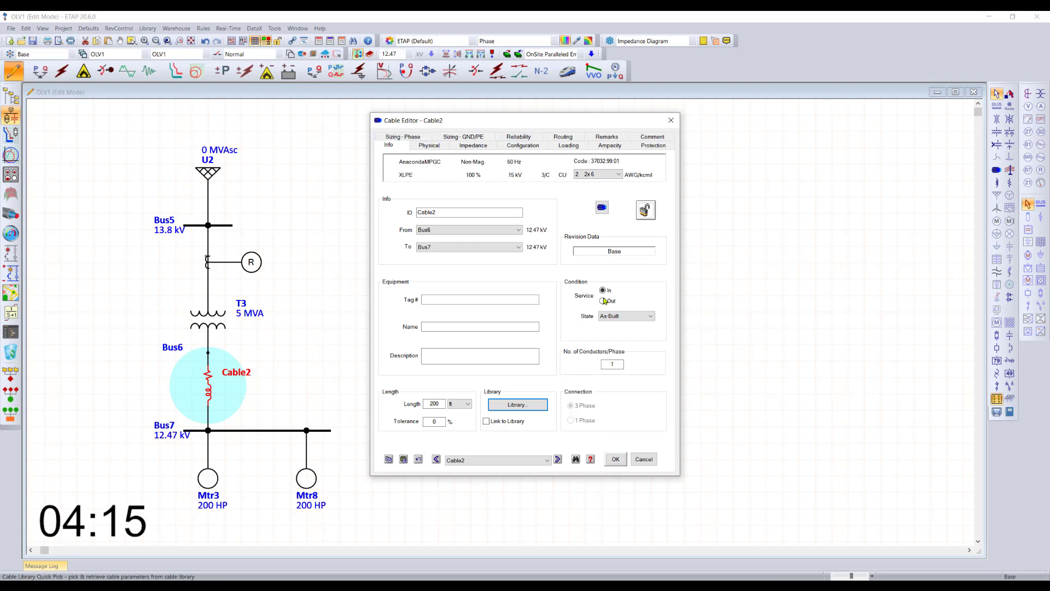
{"action": "left_click", "coordinate": [615, 459]}
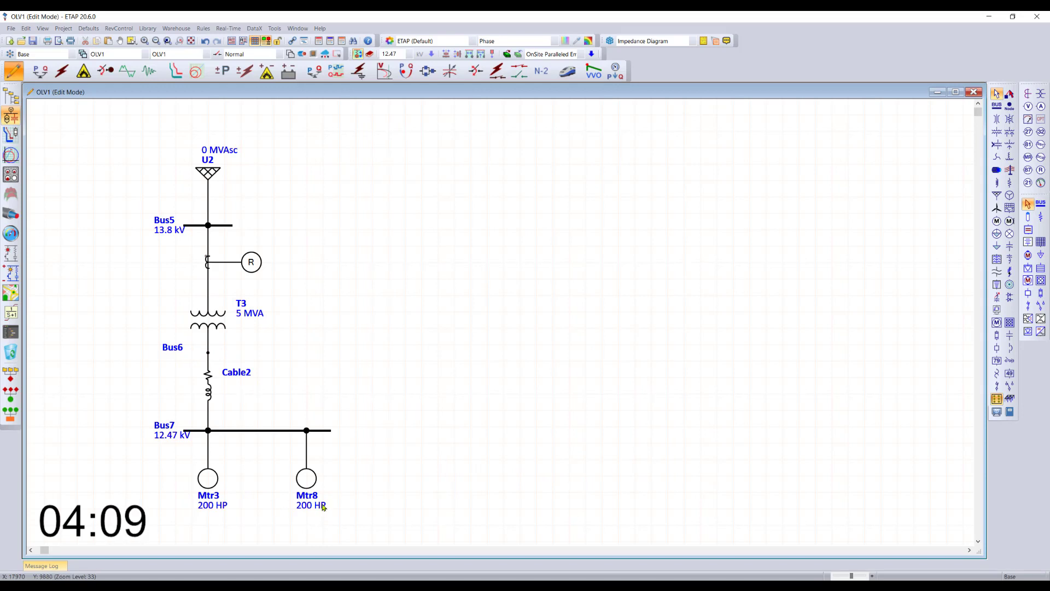
Step: Run a load flow and move the 100 % and 99.75 % labels off Bus5 and Bus7
{"action": "left_click", "coordinate": [40, 71]}
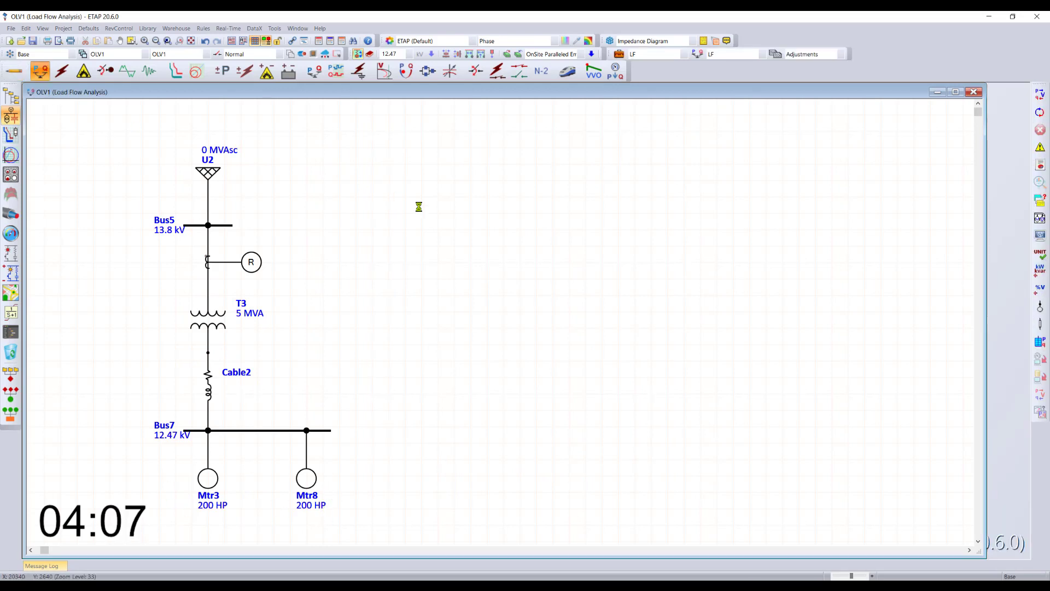
{"action": "left_click", "coordinate": [1040, 94]}
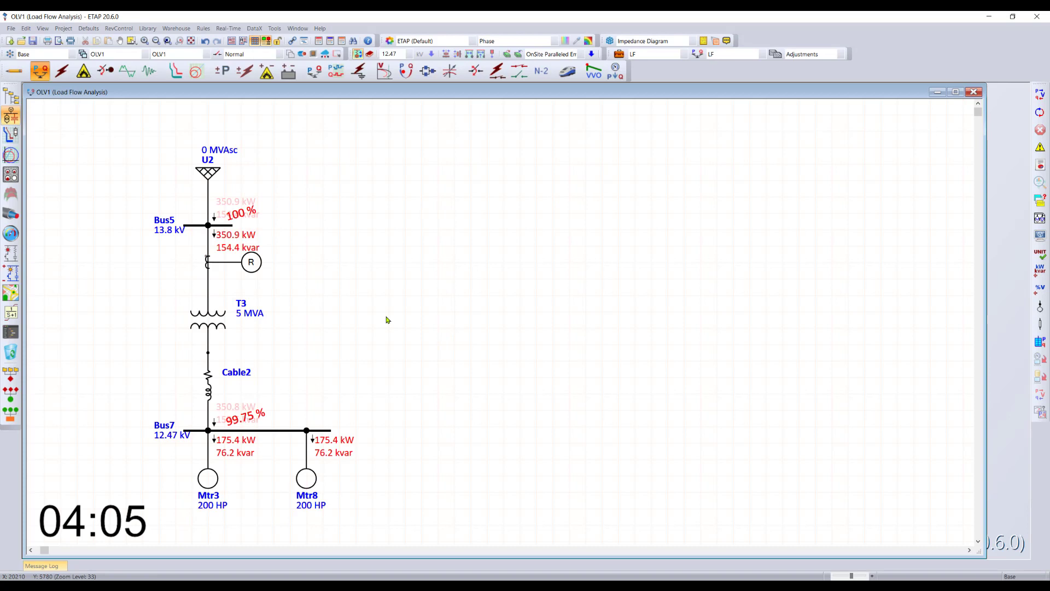
{"action": "left_click_drag", "start_coordinate": [240, 221], "coordinate": [276, 224]}
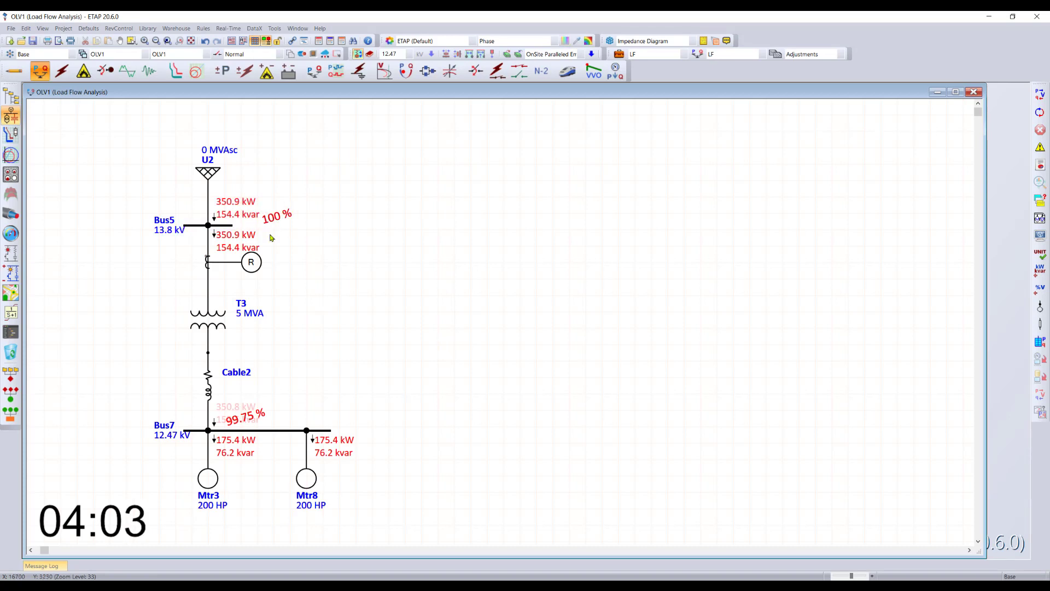
{"action": "left_click_drag", "start_coordinate": [259, 431], "coordinate": [307, 420]}
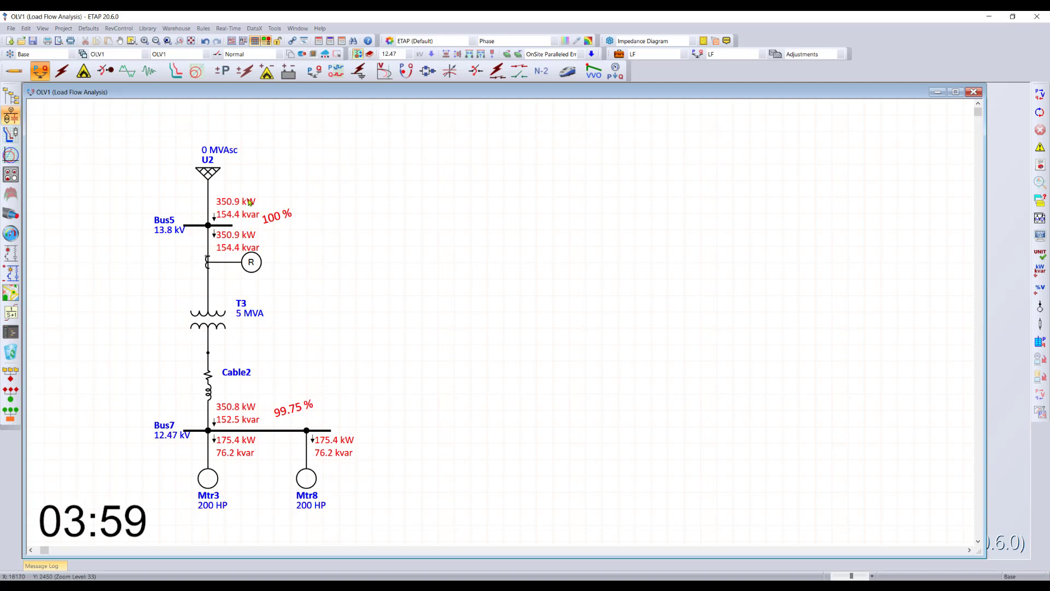
Step: Display the load flow results in kVA and amps and resize the diagram window
{"action": "left_click", "coordinate": [1040, 256]}
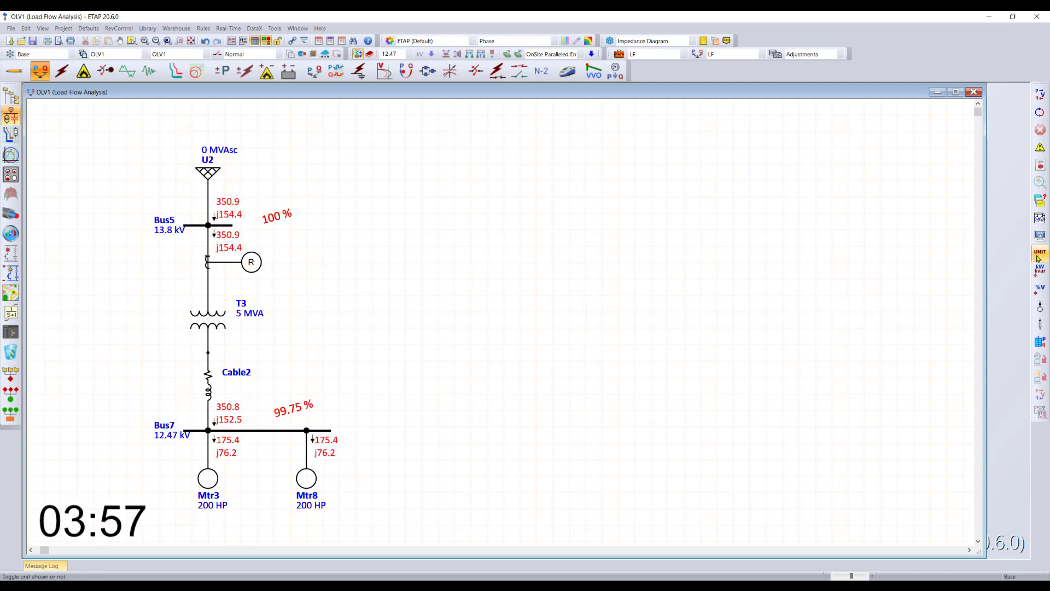
{"action": "left_click", "coordinate": [1040, 256]}
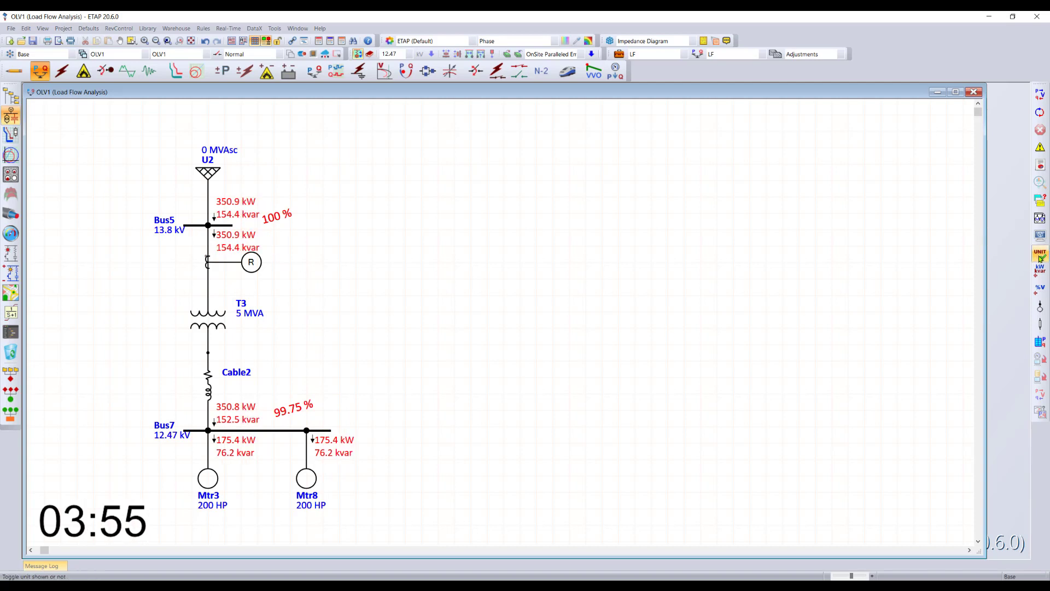
{"action": "left_click", "coordinate": [1040, 256]}
{"action": "left_click_drag", "start_coordinate": [1040, 288], "coordinate": [1006, 273]}
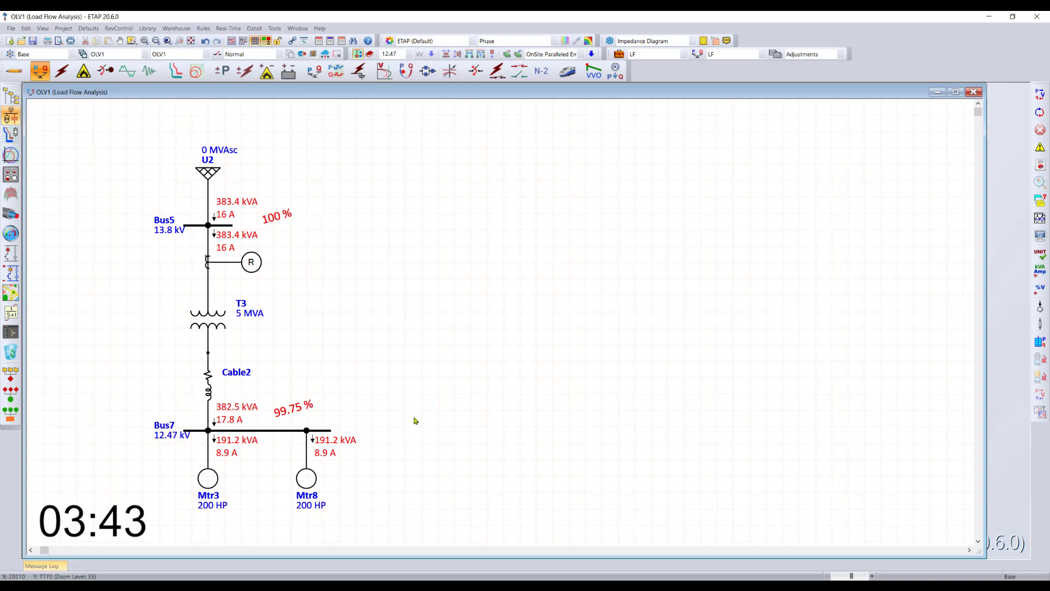
{"action": "left_click_drag", "start_coordinate": [984, 353], "coordinate": [446, 352]}
Step: In Short-Circuit Analysis mode, rate utility U2 at 500 MVAsc with X/R 10
{"action": "left_click", "coordinate": [62, 71]}
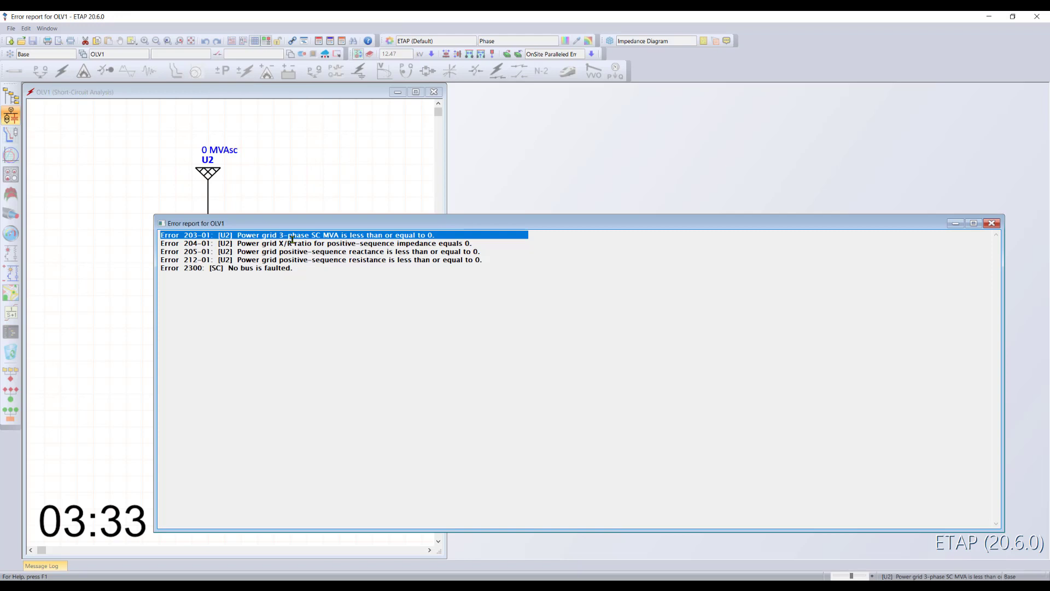
{"action": "double_click", "coordinate": [312, 244]}
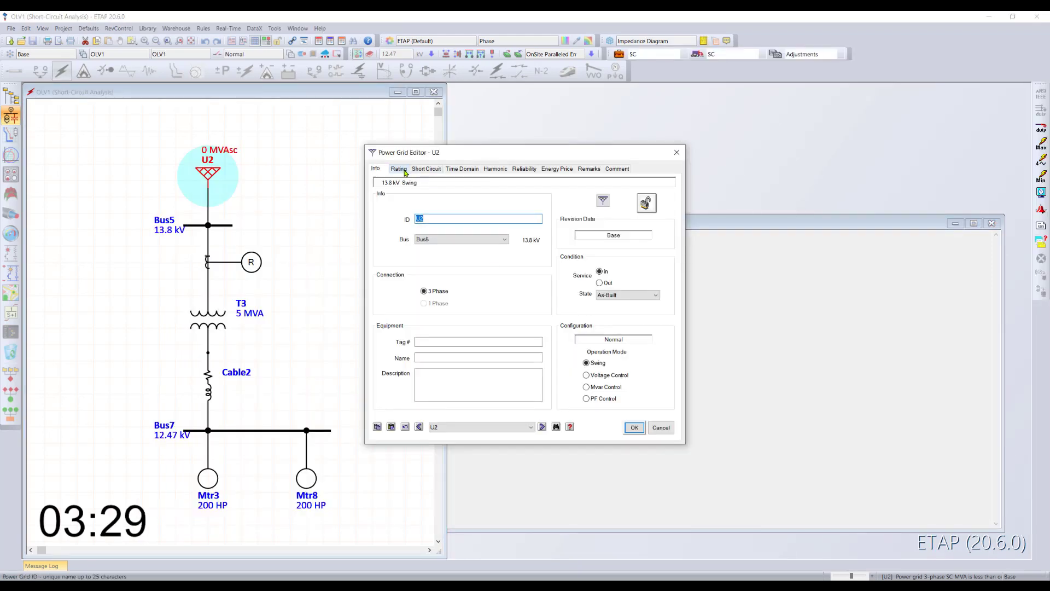
{"action": "left_click", "coordinate": [426, 170]}
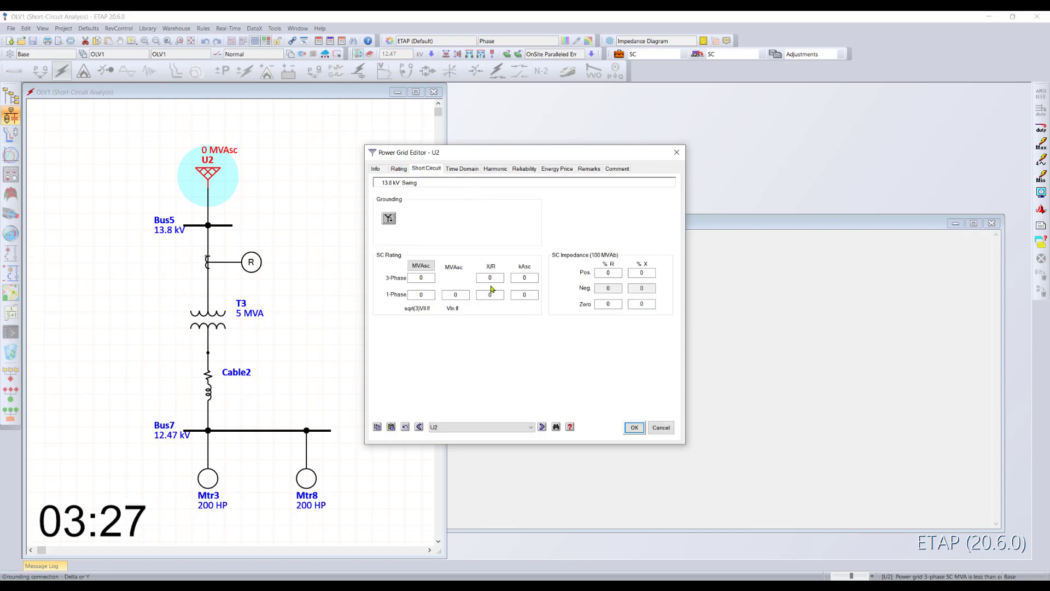
{"action": "type", "text": "500"}
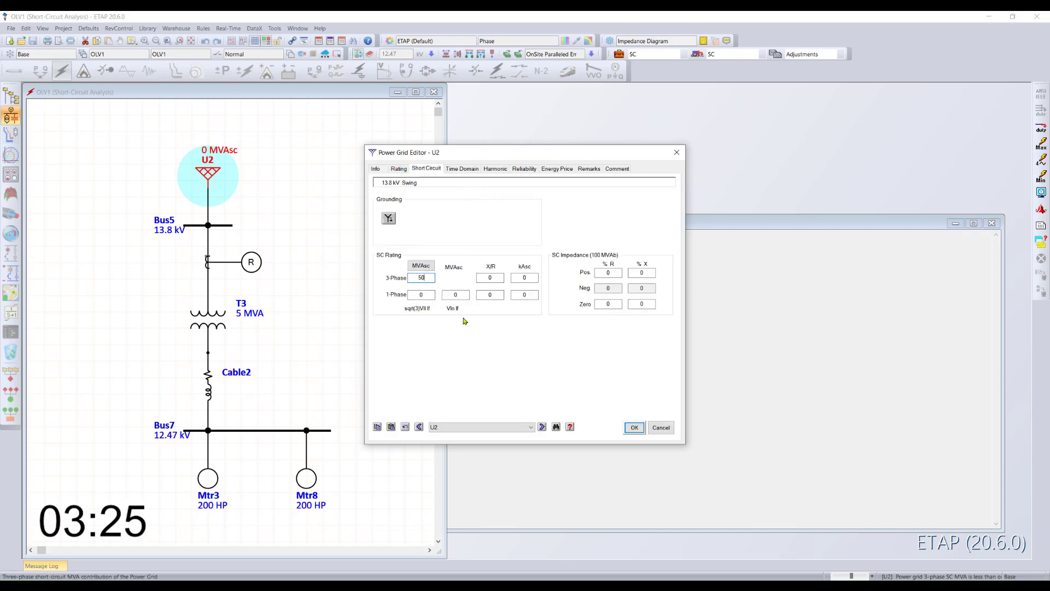
{"action": "key", "text": "Tab"}
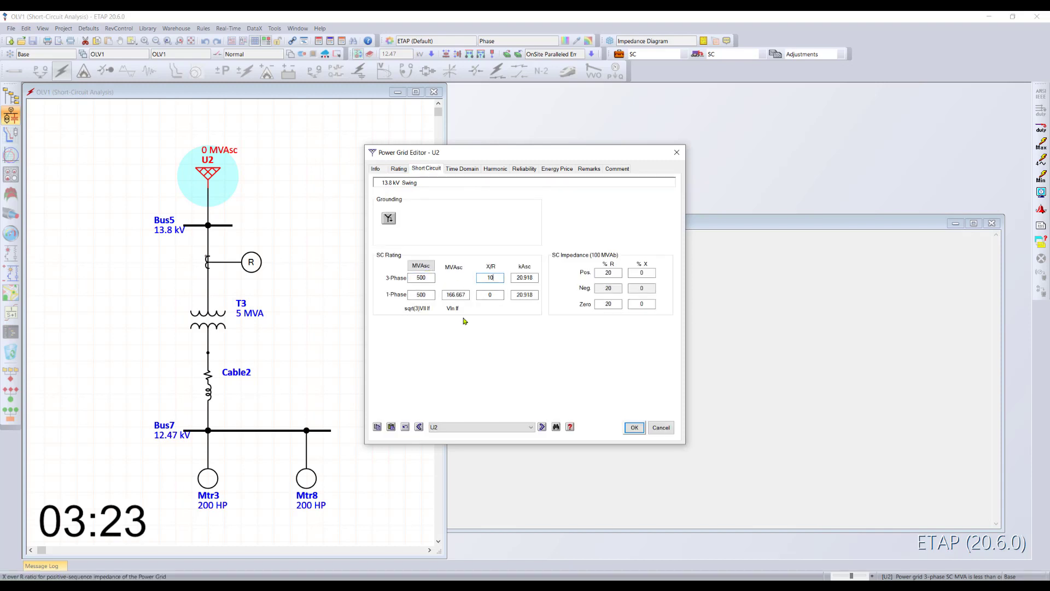
{"action": "key", "text": "Return"}
Step: Fault Bus7 and run the short-circuit study, yielding 3.167 kA at Bus7
{"action": "right_click", "coordinate": [290, 434]}
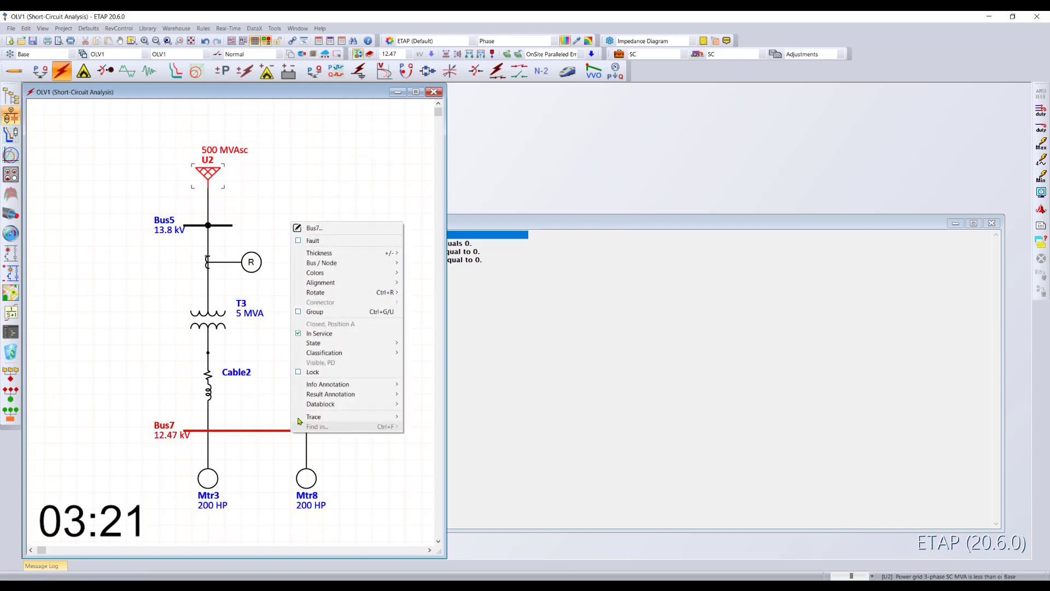
{"action": "left_click", "coordinate": [328, 243]}
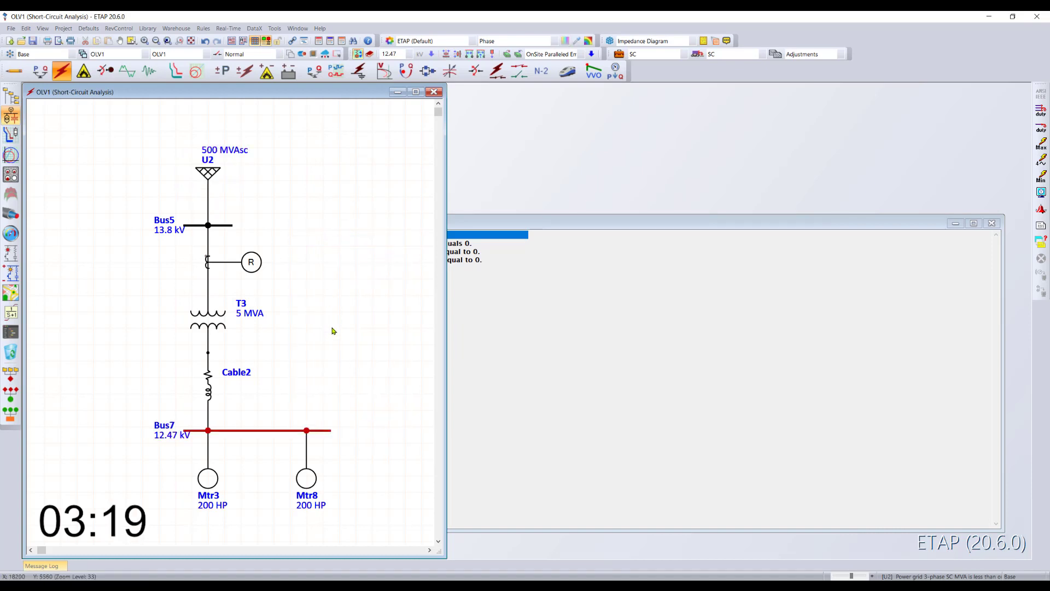
{"action": "left_click", "coordinate": [1041, 112]}
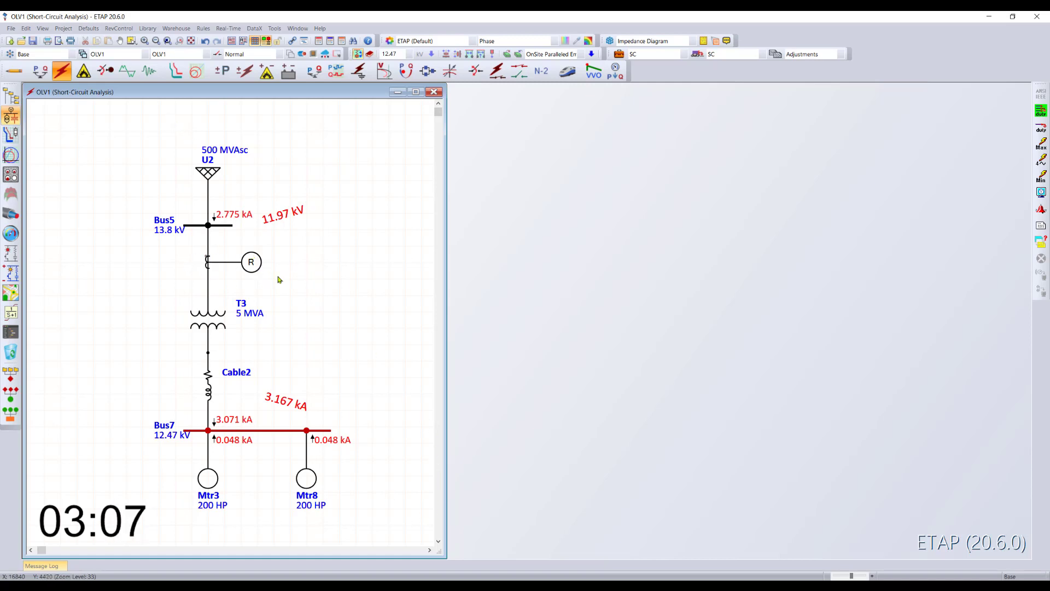
Step: Set CT1's primary rating to 200 A for a 200:5 ratio
{"action": "double_click", "coordinate": [208, 263]}
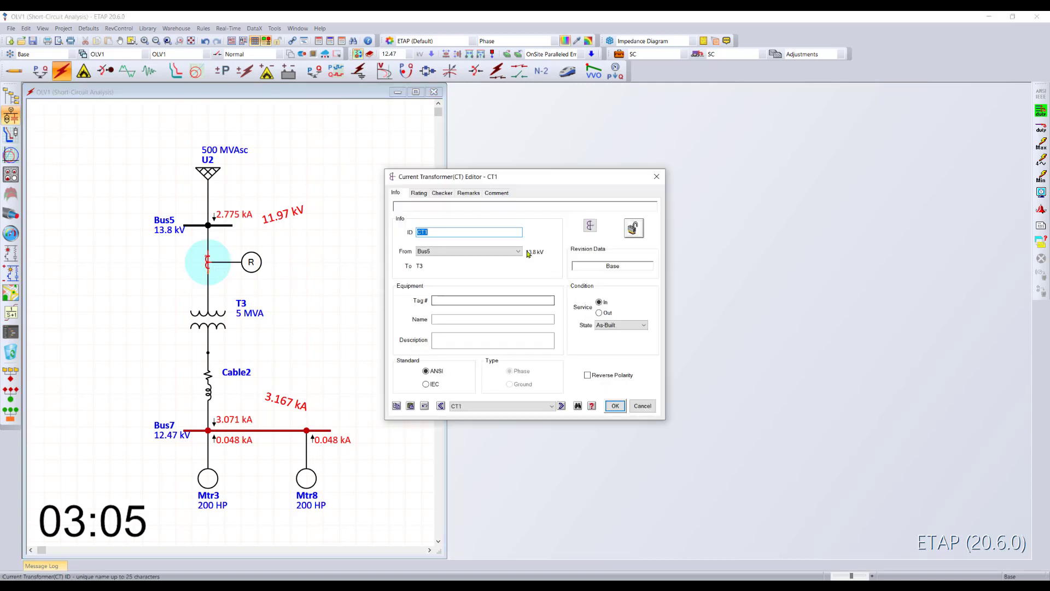
{"action": "left_click", "coordinate": [419, 194]}
{"action": "type", "text": "200"}
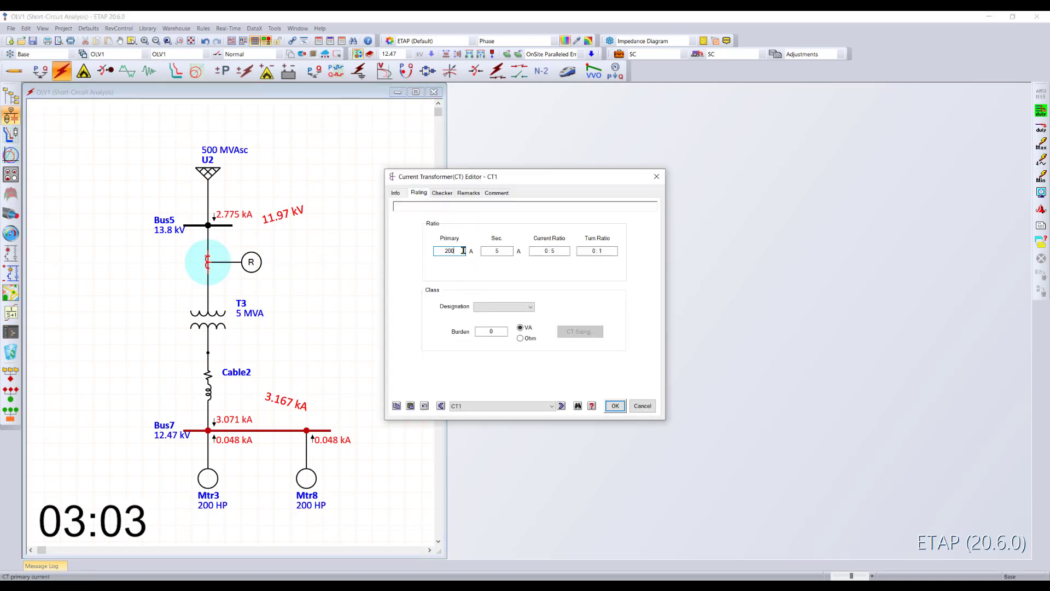
{"action": "key", "text": "Tab"}
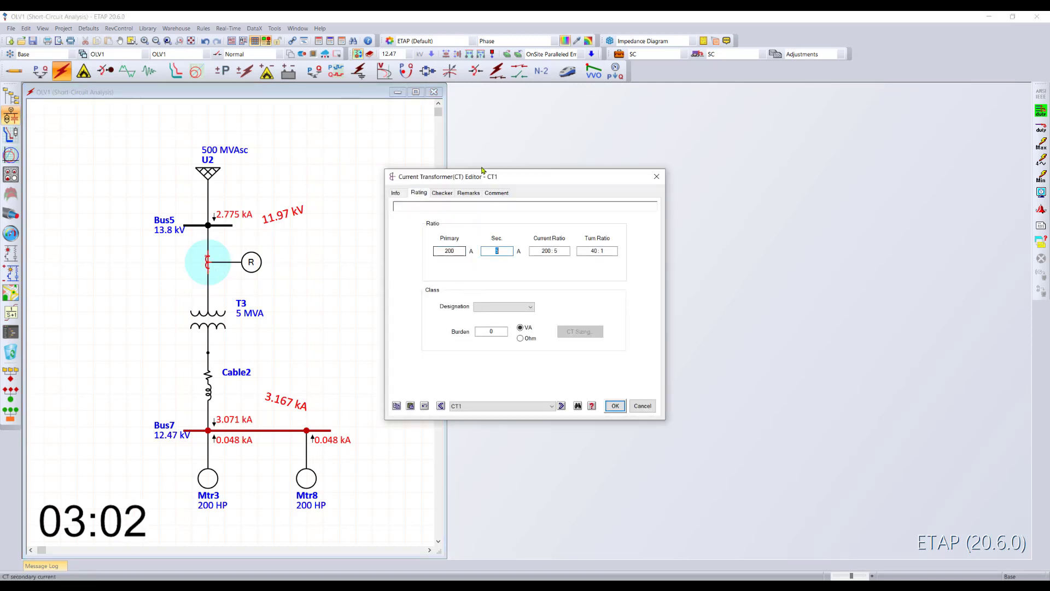
{"action": "left_click", "coordinate": [615, 406]}
Step: Review Relay1's output and interlock settings and close without changes
{"action": "double_click", "coordinate": [257, 271]}
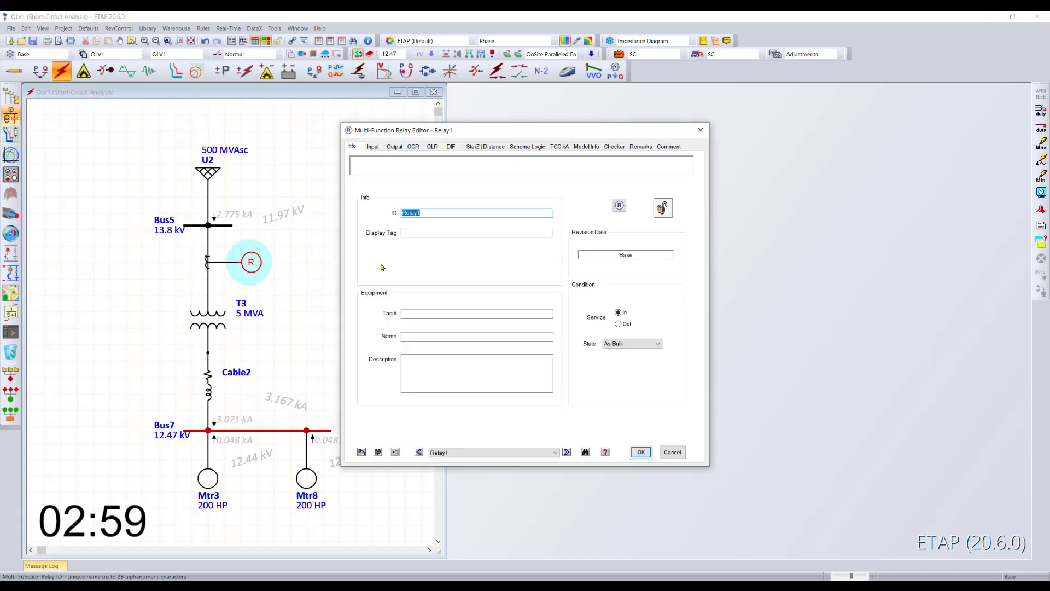
{"action": "left_click", "coordinate": [393, 147]}
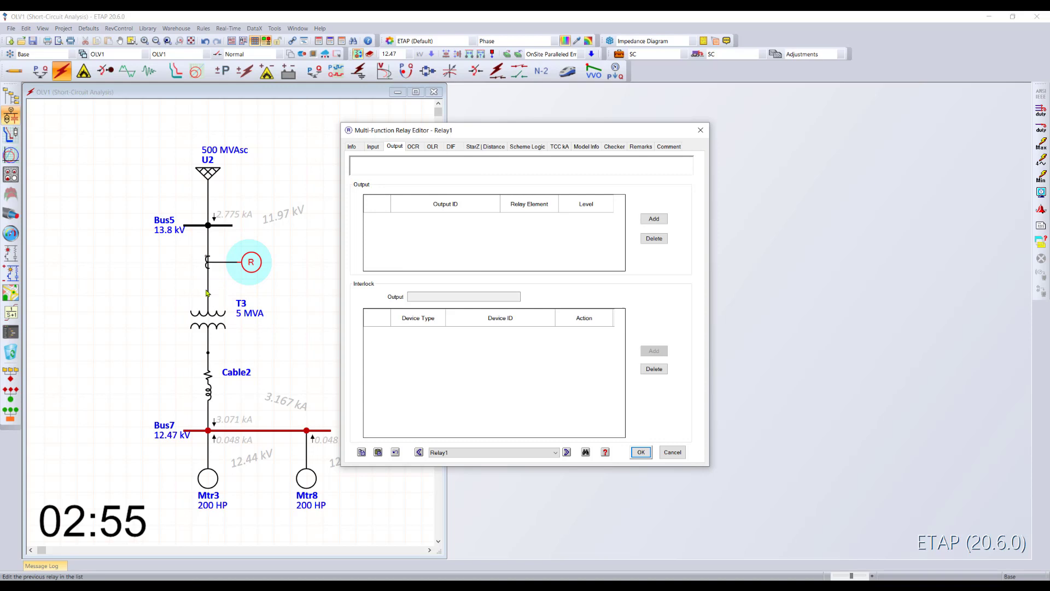
{"action": "left_click", "coordinate": [673, 451]}
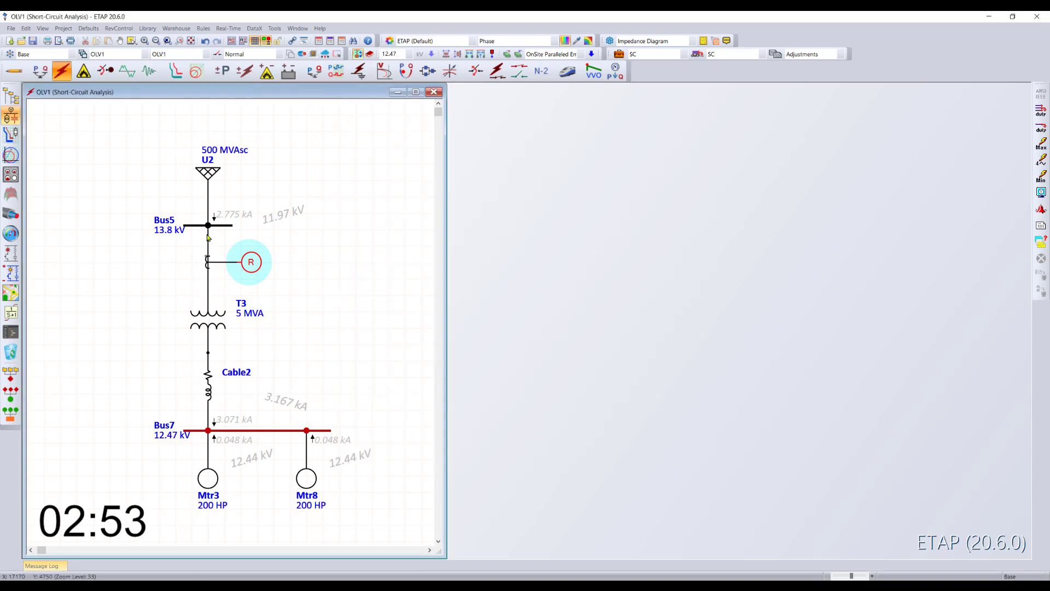
Step: Place a new HV circuit breaker CB2 on the line below Bus5
{"action": "left_click", "coordinate": [14, 70]}
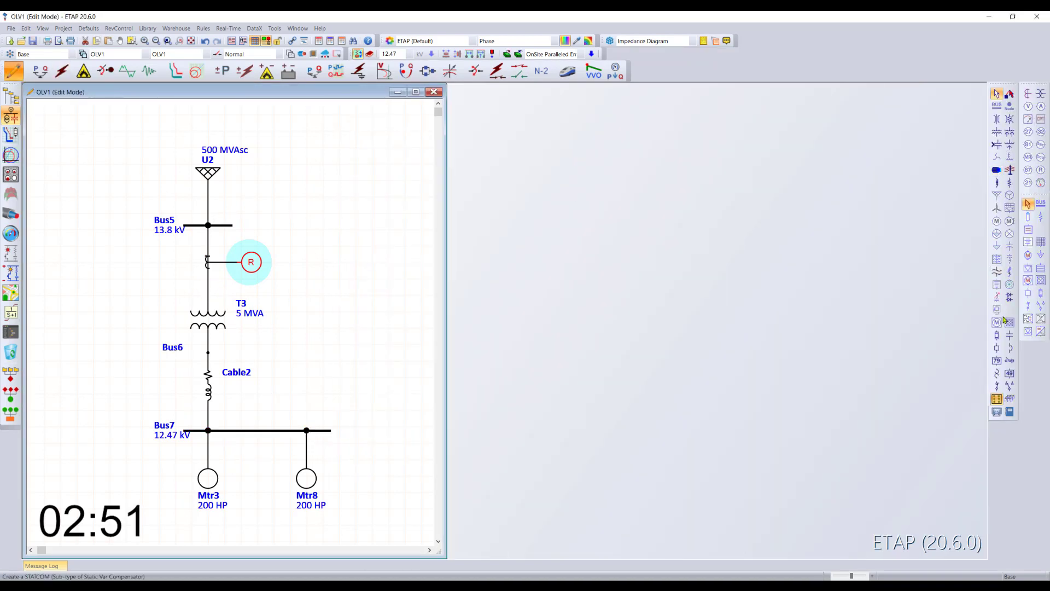
{"action": "left_click", "coordinate": [997, 348]}
{"action": "left_click", "coordinate": [208, 282]}
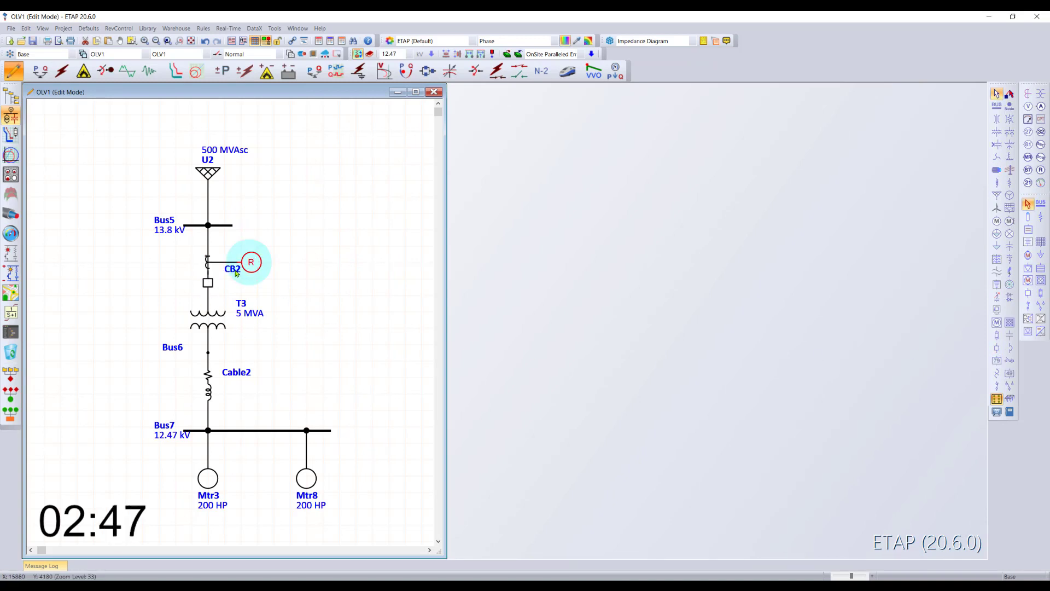
{"action": "left_click", "coordinate": [208, 282]}
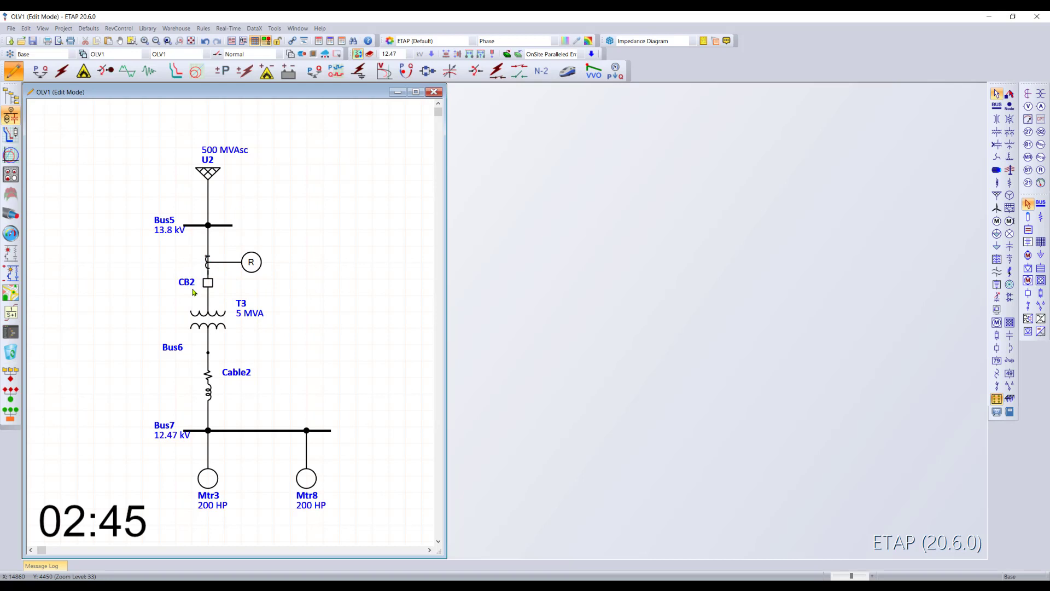
Step: Give Relay1 output DO1 with an interlock that opens HVCB CB2
{"action": "double_click", "coordinate": [251, 262]}
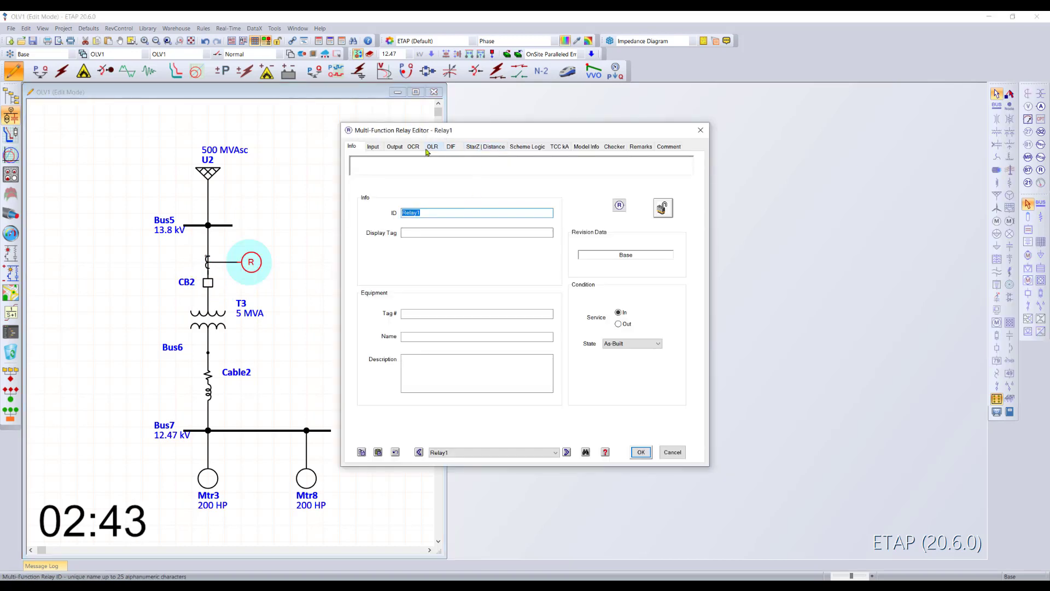
{"action": "left_click", "coordinate": [394, 150]}
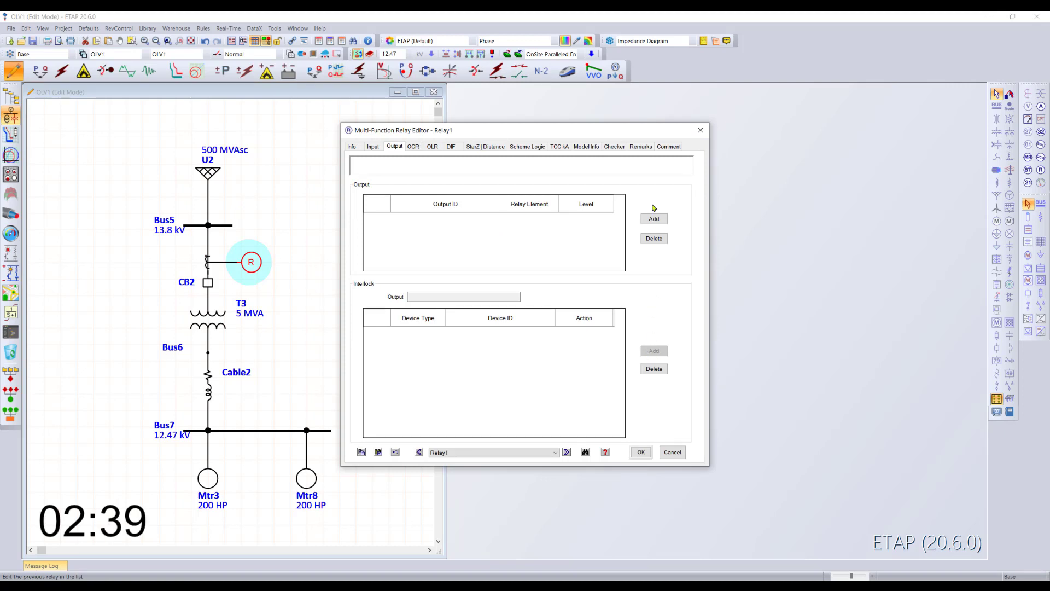
{"action": "left_click", "coordinate": [653, 218]}
{"action": "left_click", "coordinate": [654, 350]}
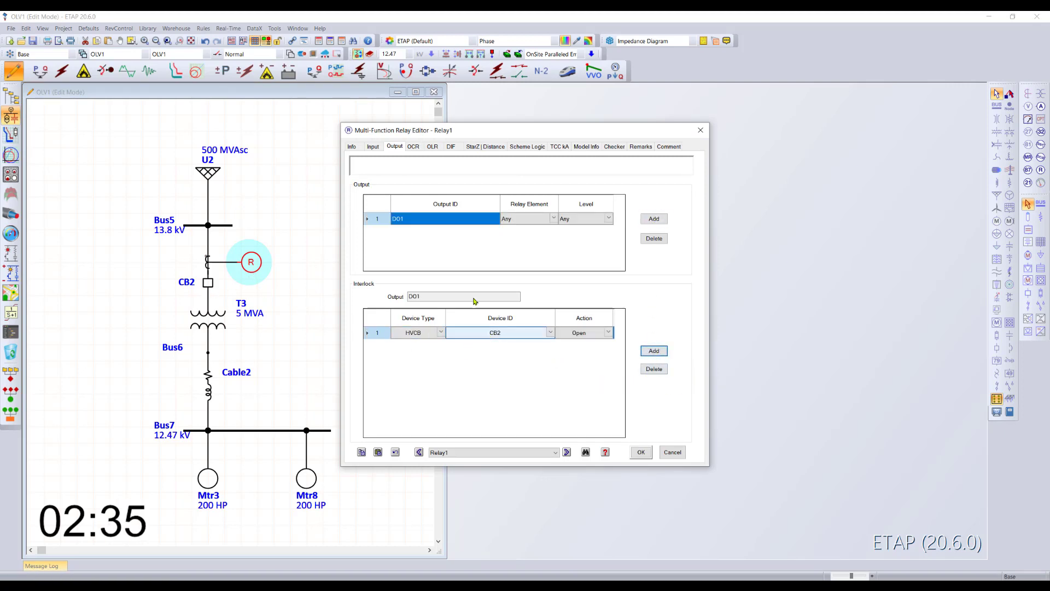
{"action": "left_click", "coordinate": [413, 147]}
Step: Load the Schneider Electric P444 library data into Relay1
{"action": "left_click", "coordinate": [531, 231]}
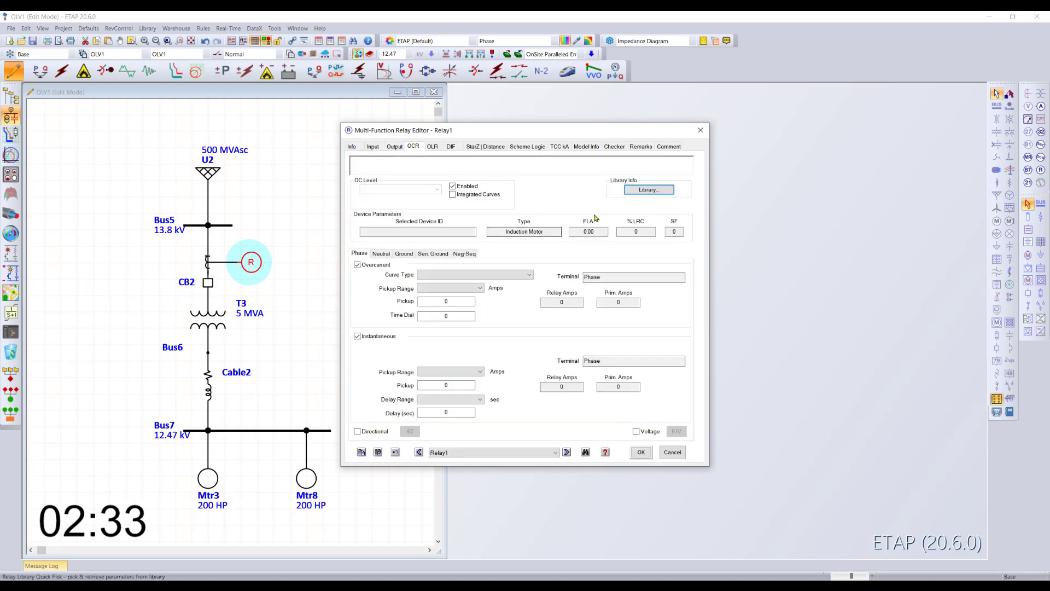
{"action": "left_click", "coordinate": [649, 190]}
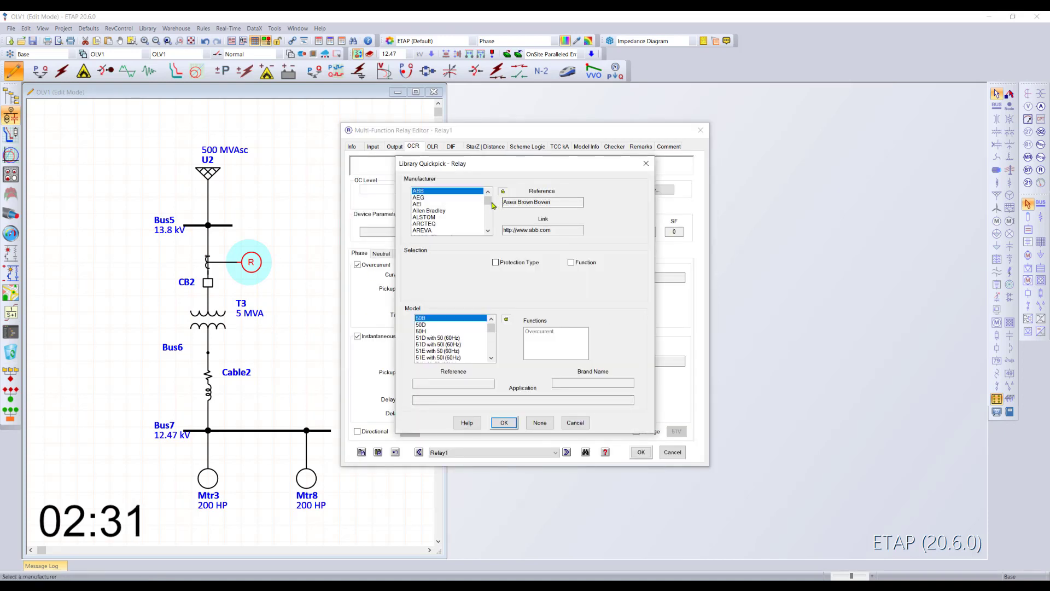
{"action": "left_click_drag", "start_coordinate": [488, 197], "coordinate": [491, 219]}
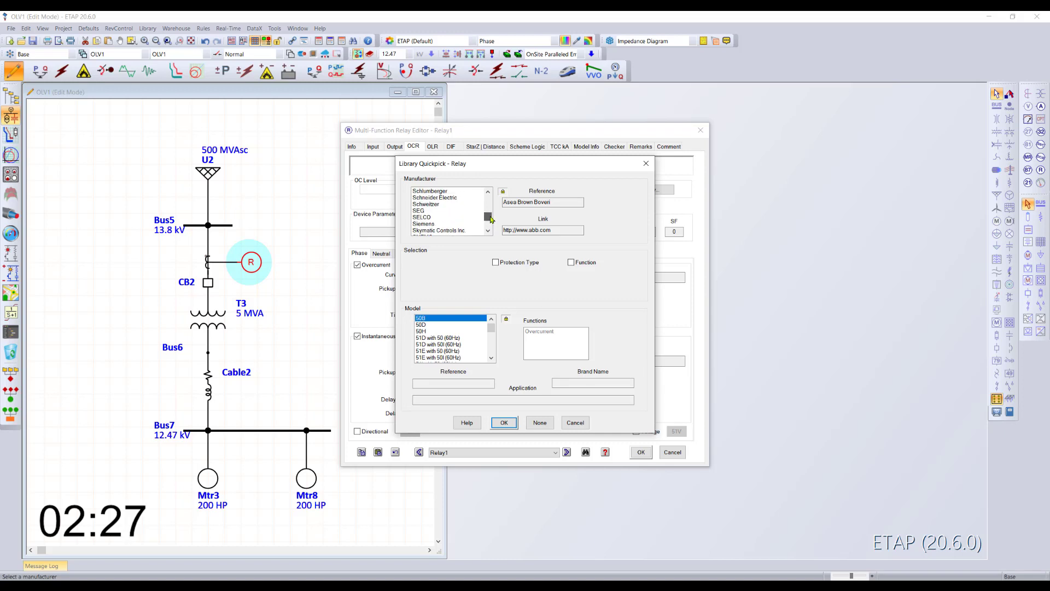
{"action": "left_click", "coordinate": [440, 198]}
{"action": "left_click_drag", "start_coordinate": [494, 330], "coordinate": [494, 344]}
{"action": "left_click", "coordinate": [432, 325]}
{"action": "left_click", "coordinate": [509, 424]}
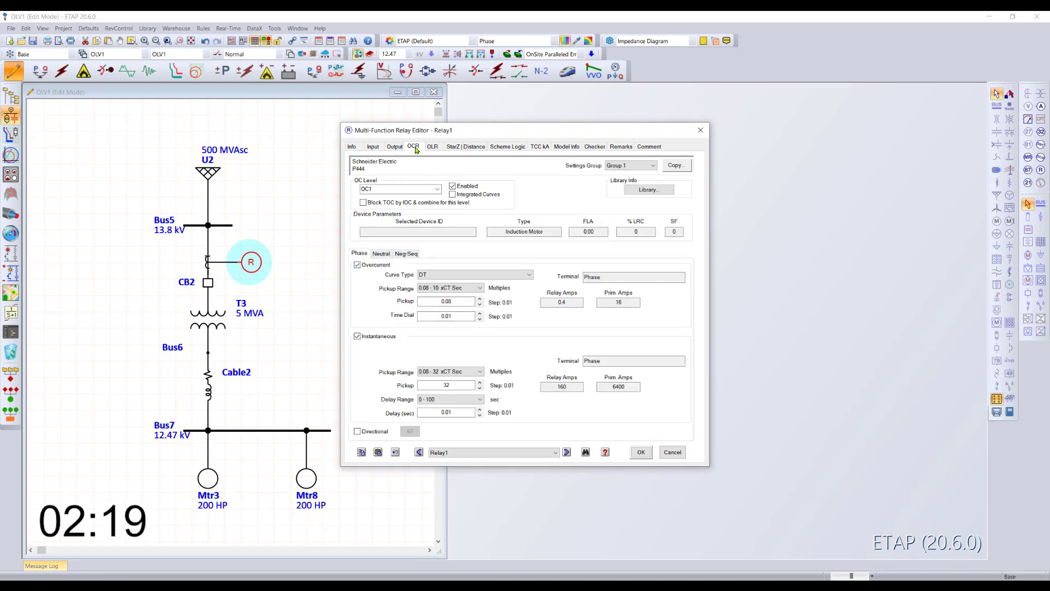
Step: Turn off instantaneous, set the curve type to IEC E Inverse, and save Relay1
{"action": "left_click", "coordinate": [465, 146]}
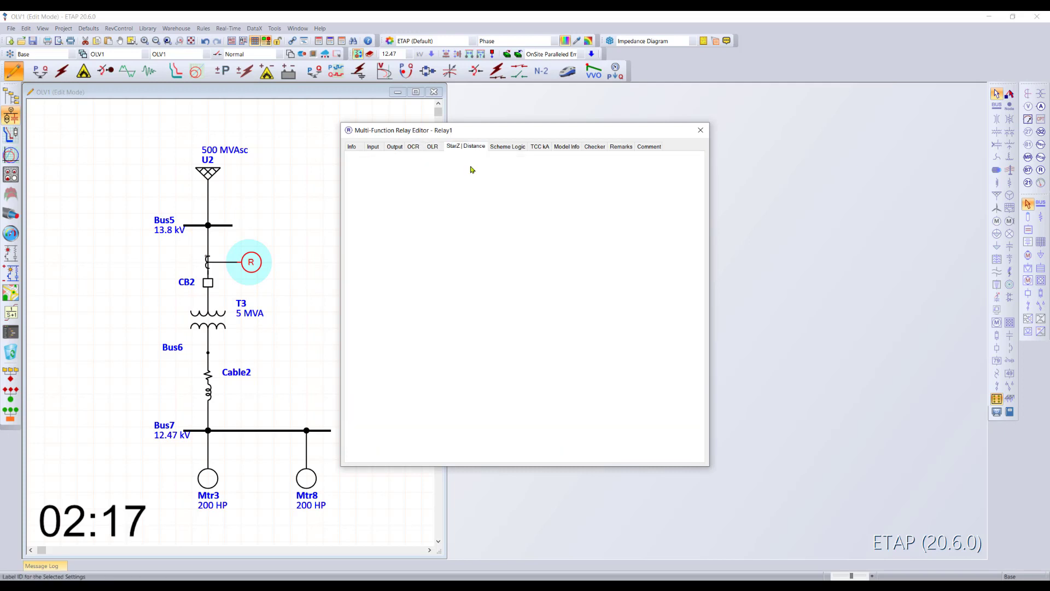
{"action": "left_click", "coordinate": [407, 147]}
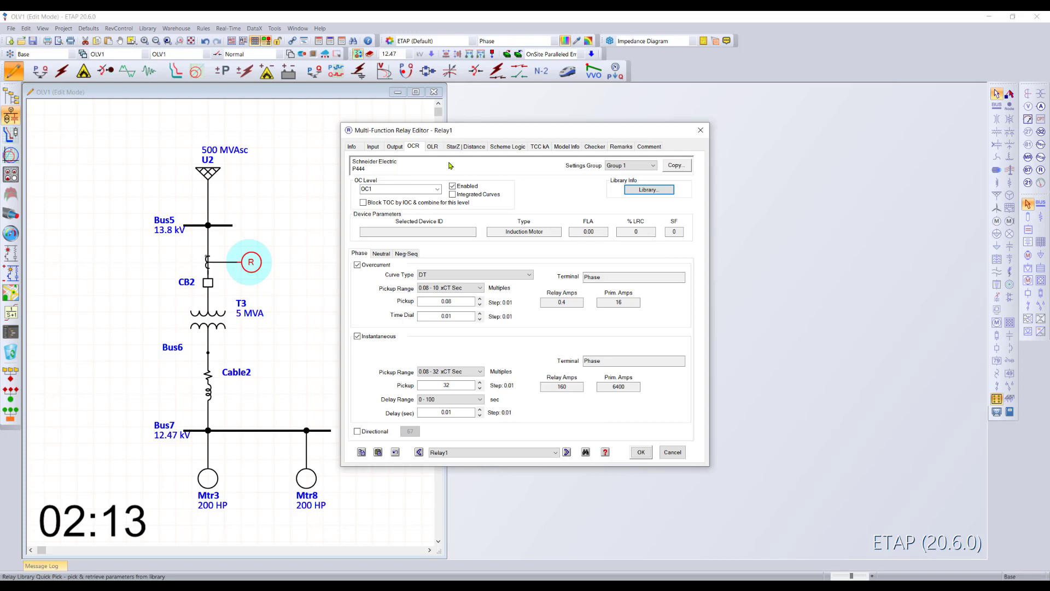
{"action": "left_click", "coordinate": [357, 337]}
{"action": "left_click", "coordinate": [469, 275]}
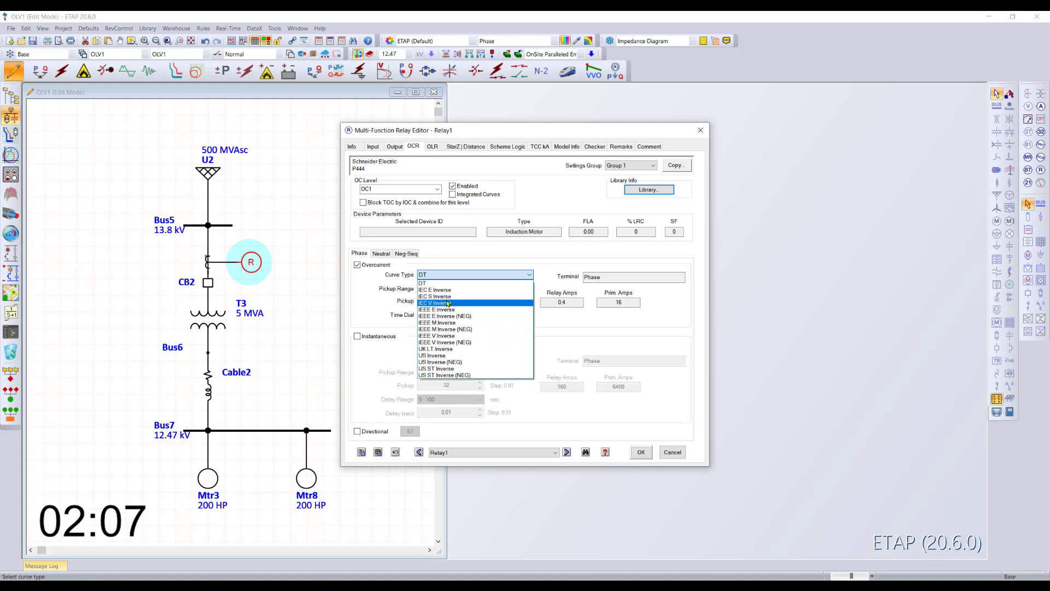
{"action": "left_click", "coordinate": [445, 290]}
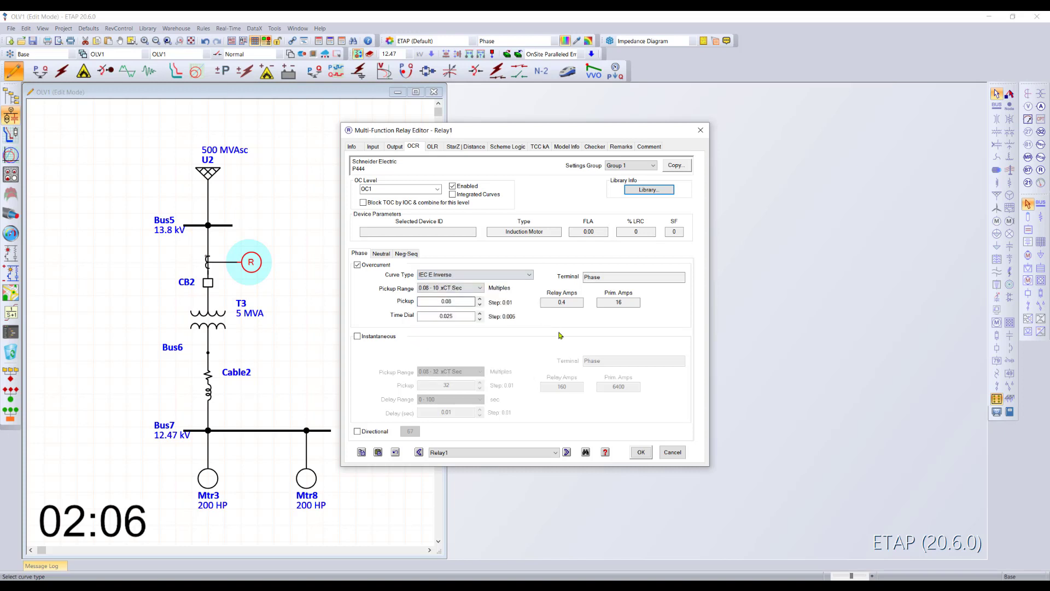
{"action": "left_click", "coordinate": [641, 451]}
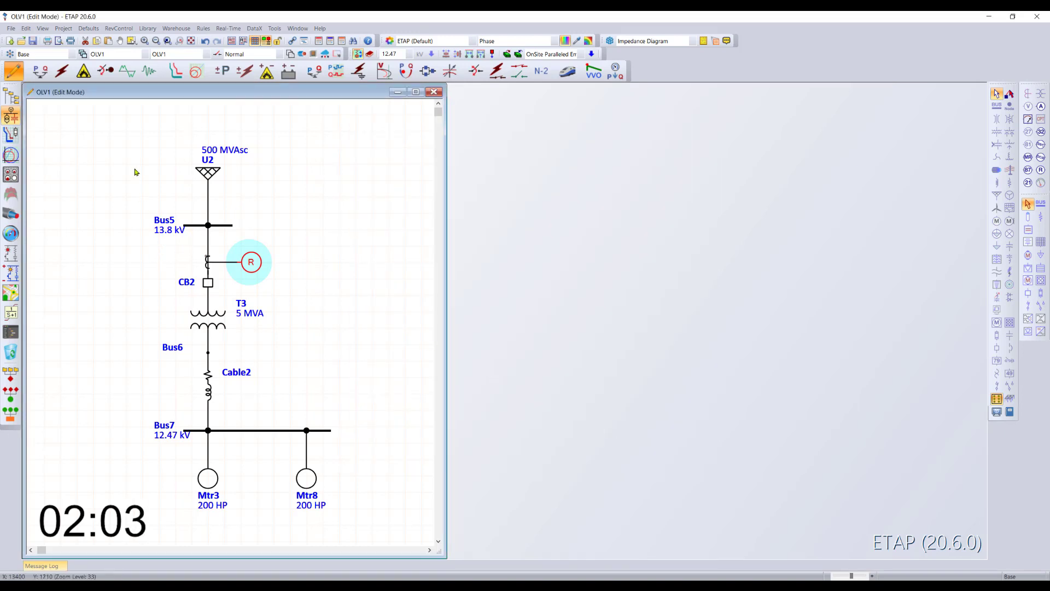
Step: Create a Star TCC plot of the whole diagram with the Relay1 OC1 and Cable2 labels beside their curves
{"action": "key", "text": "ctrl+a"}
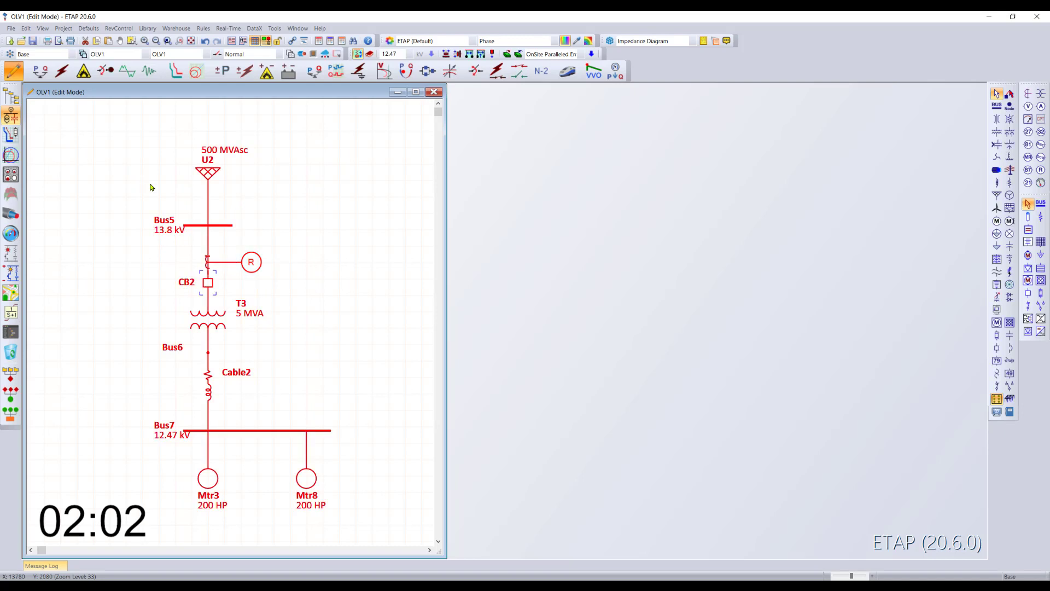
{"action": "left_click", "coordinate": [175, 71]}
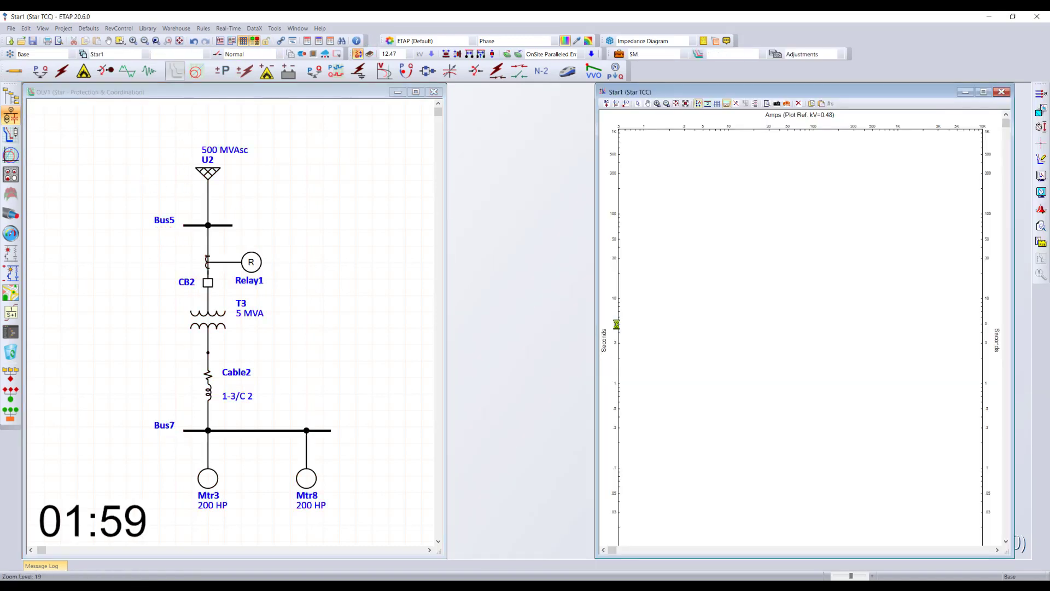
{"action": "left_click", "coordinate": [890, 325]}
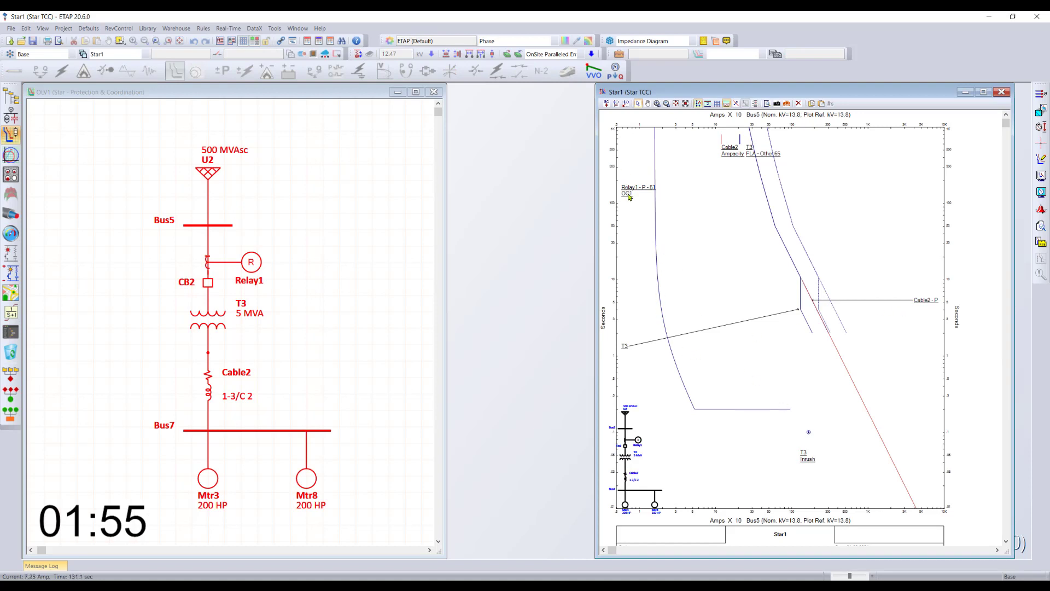
{"action": "left_click_drag", "start_coordinate": [650, 191], "coordinate": [740, 253]}
{"action": "left_click", "coordinate": [778, 309]}
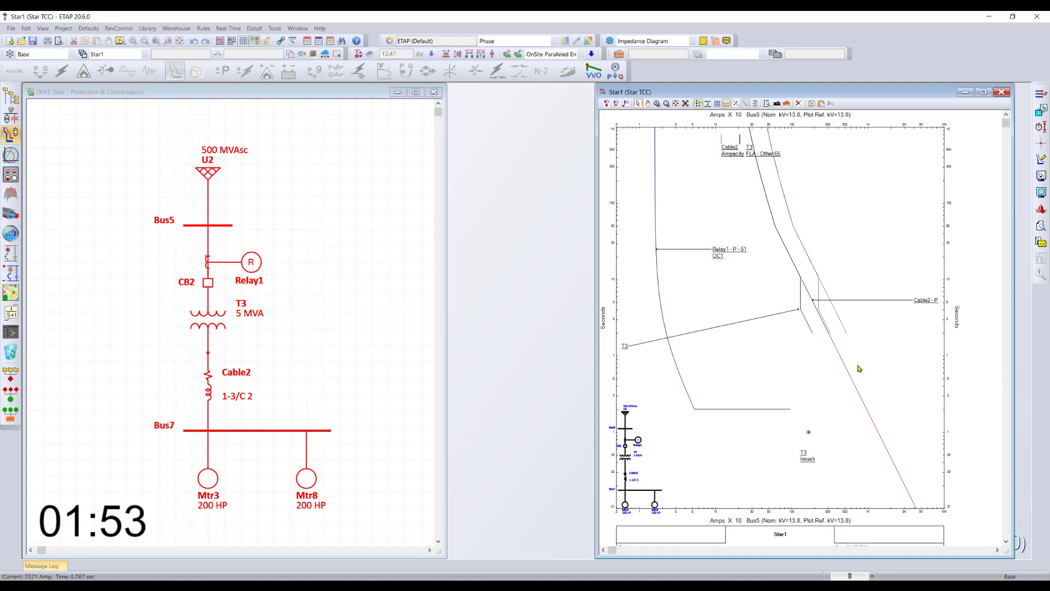
{"action": "left_click_drag", "start_coordinate": [923, 300], "coordinate": [877, 363]}
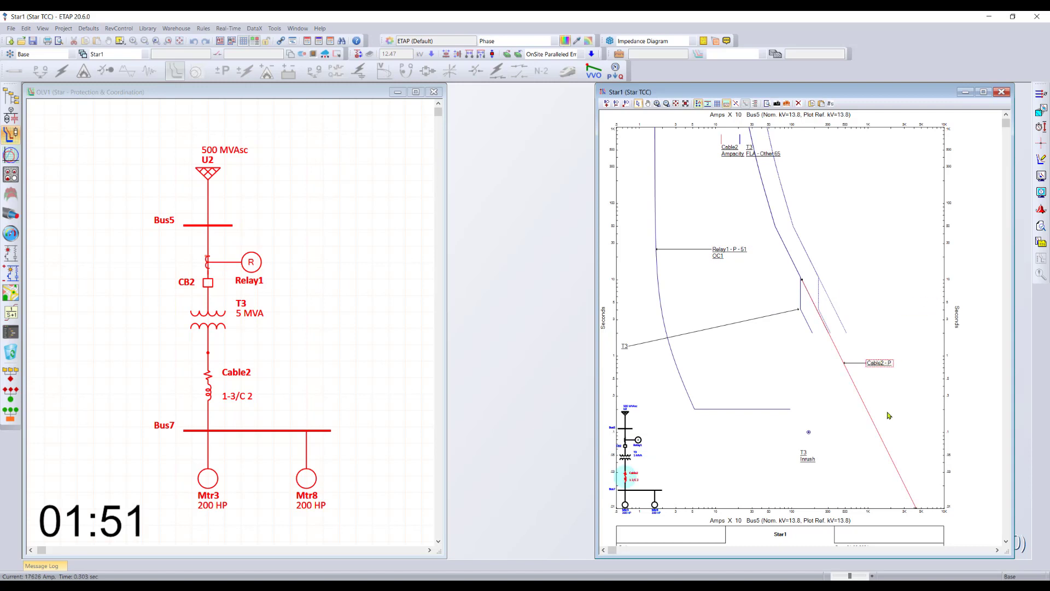
{"action": "left_click", "coordinate": [700, 510]}
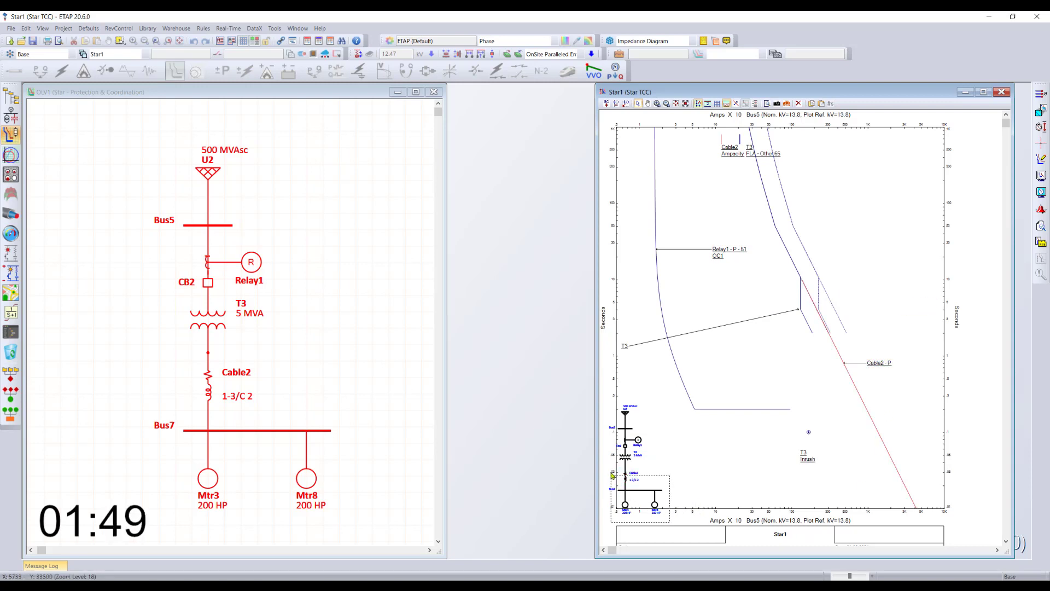
Step: Delete the Bus7 branch with Cable2 and transformer T3 from the plot
{"action": "left_click", "coordinate": [624, 490]}
{"action": "key", "text": "Delete"}
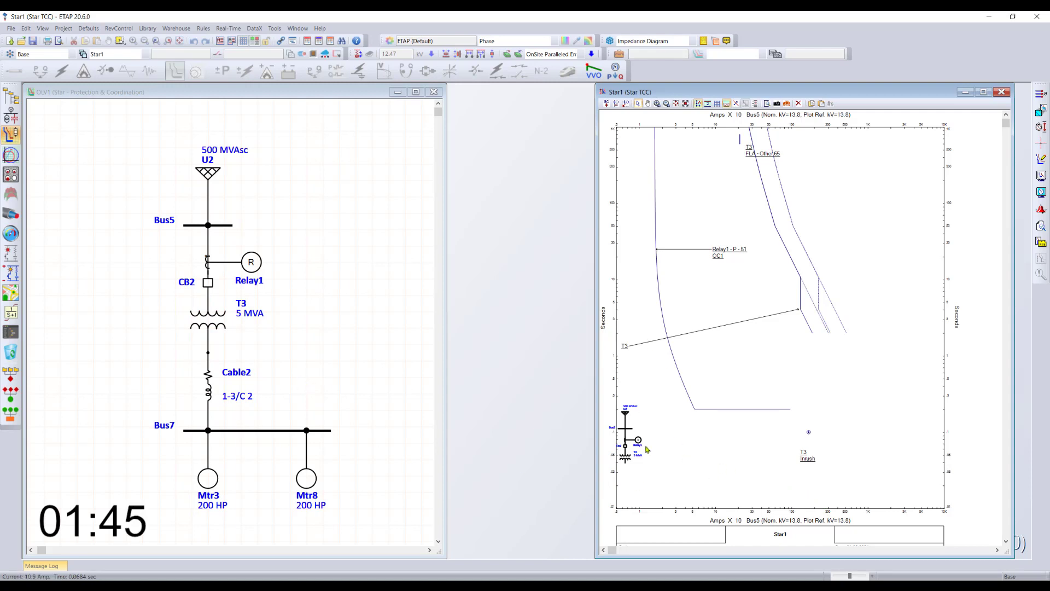
{"action": "left_click", "coordinate": [623, 461]}
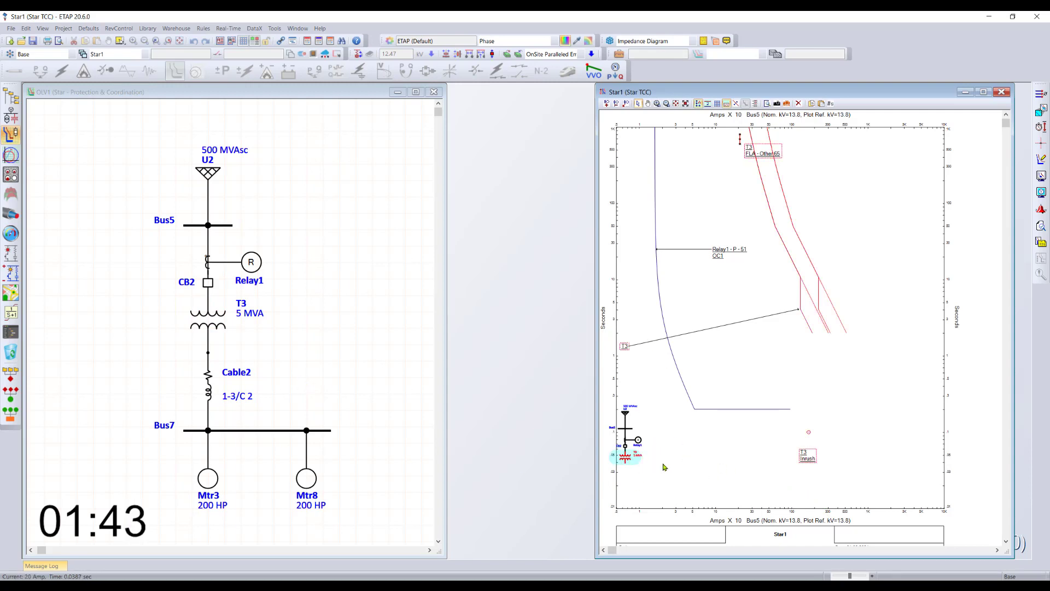
{"action": "key", "text": "Delete"}
Step: Show settings on Relay1's TCC label and drag its curve to Time Dial 0.045 and pickup 0.42
{"action": "right_click", "coordinate": [723, 252]}
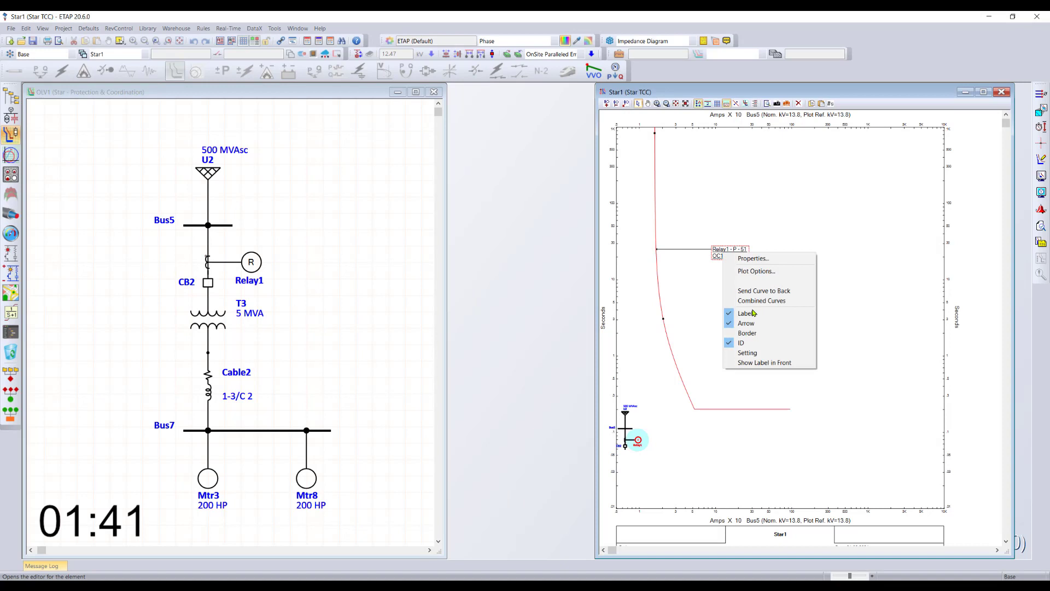
{"action": "left_click", "coordinate": [755, 348]}
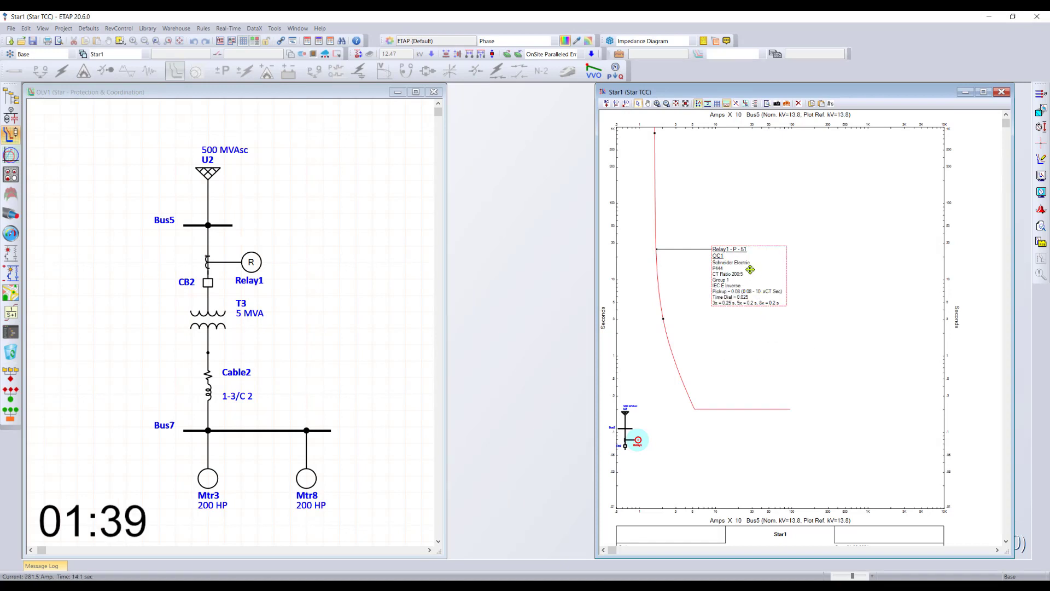
{"action": "scroll", "coordinate": [749, 286], "scroll_direction": "up", "scroll_amount": 2}
{"action": "scroll", "coordinate": [732, 409], "scroll_direction": "down", "scroll_amount": 3}
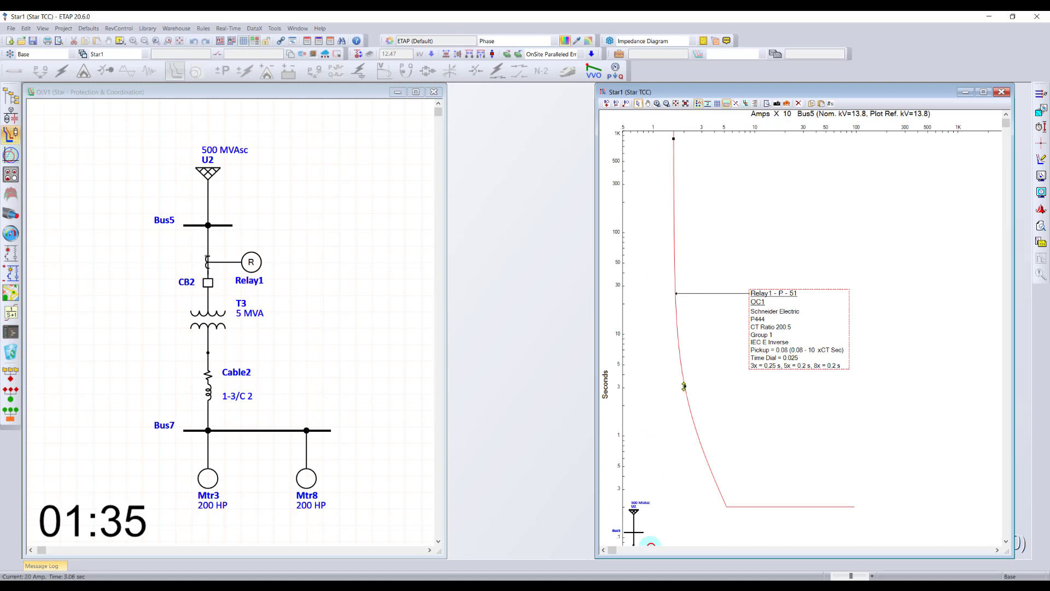
{"action": "left_click_drag", "start_coordinate": [685, 387], "coordinate": [687, 265]}
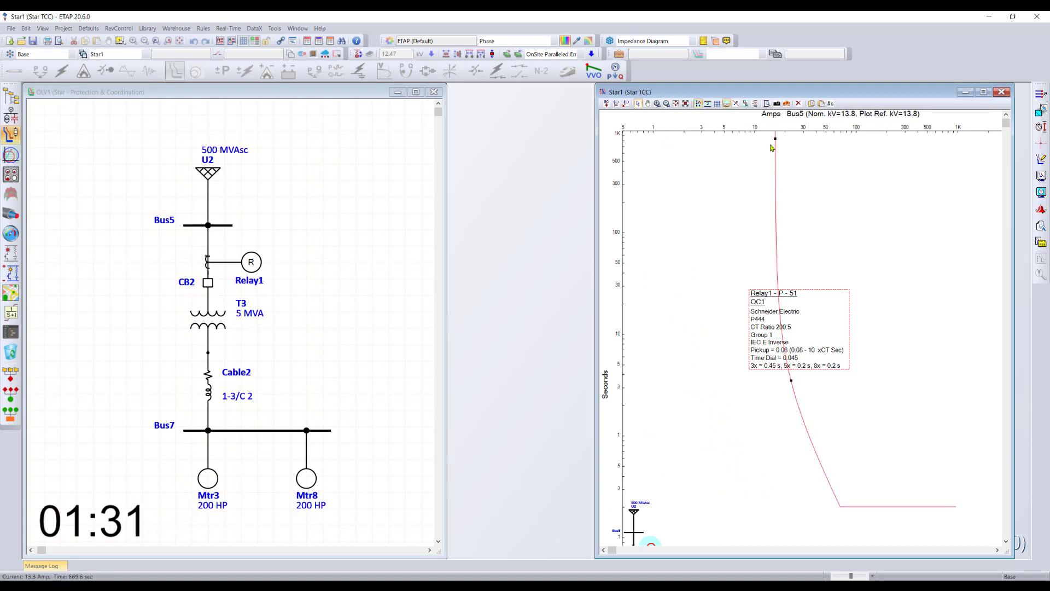
{"action": "left_click_drag", "start_coordinate": [775, 139], "coordinate": [858, 203]}
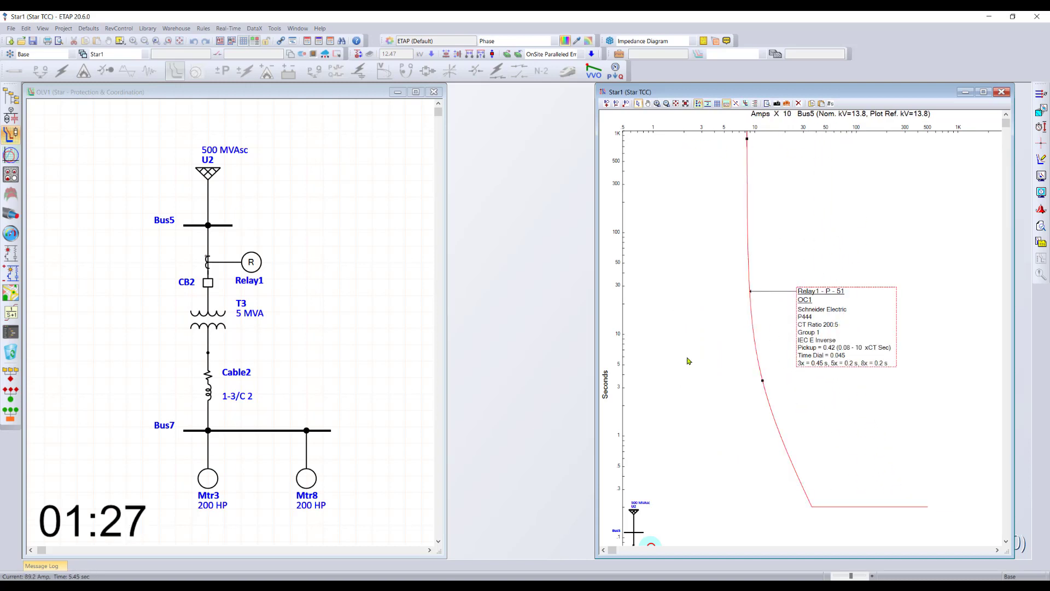
{"action": "left_click", "coordinate": [376, 398]}
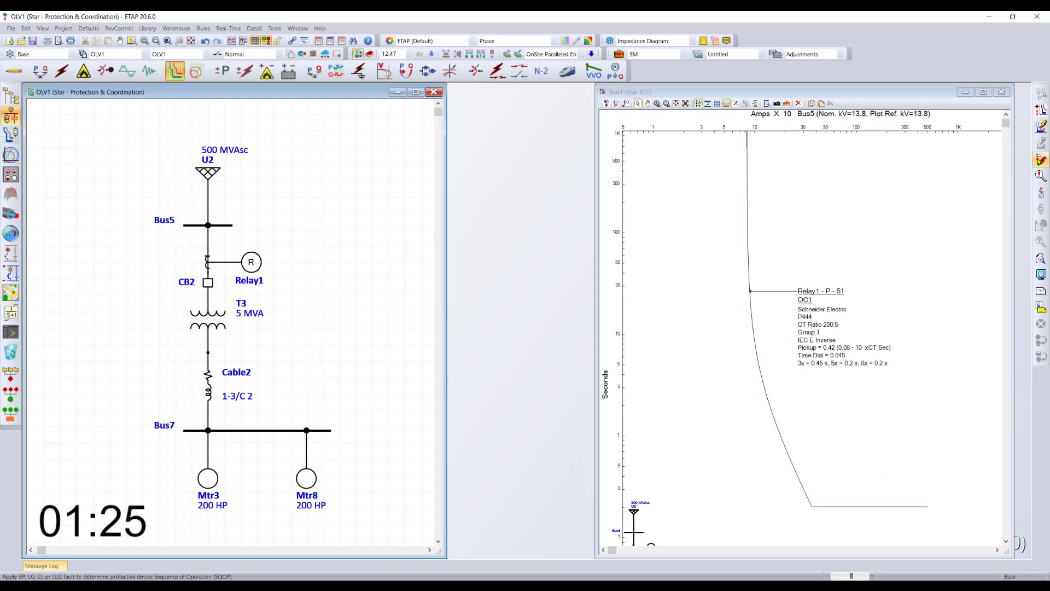
Step: Give Cable2 the size 2 ICEA-1994 rubber library cable, then fault Bus7 to see CB2 trip in 283 ms
{"action": "left_click", "coordinate": [1040, 159]}
{"action": "left_click", "coordinate": [298, 432]}
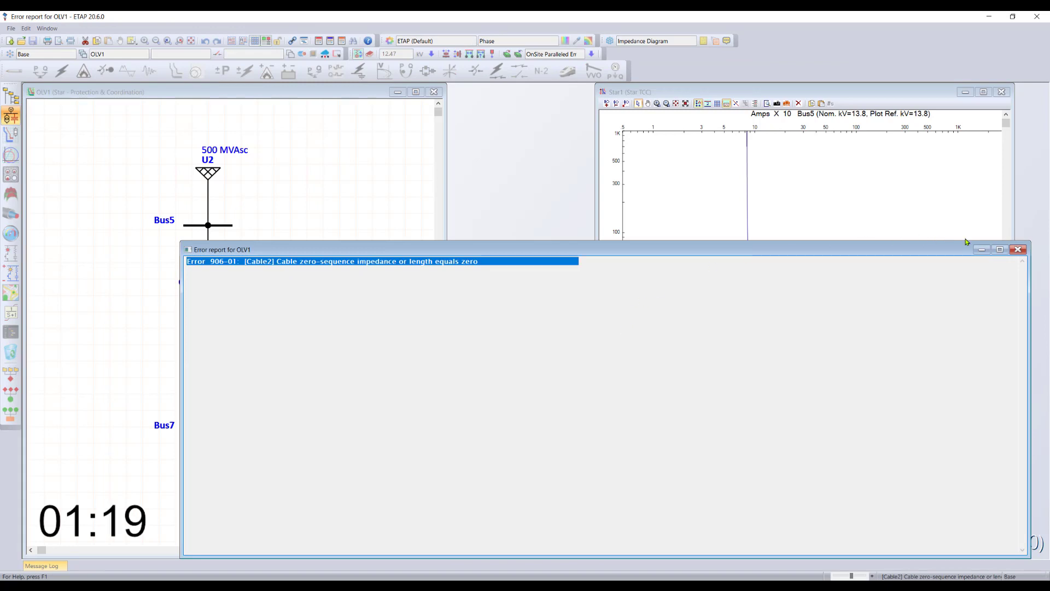
{"action": "double_click", "coordinate": [442, 261]}
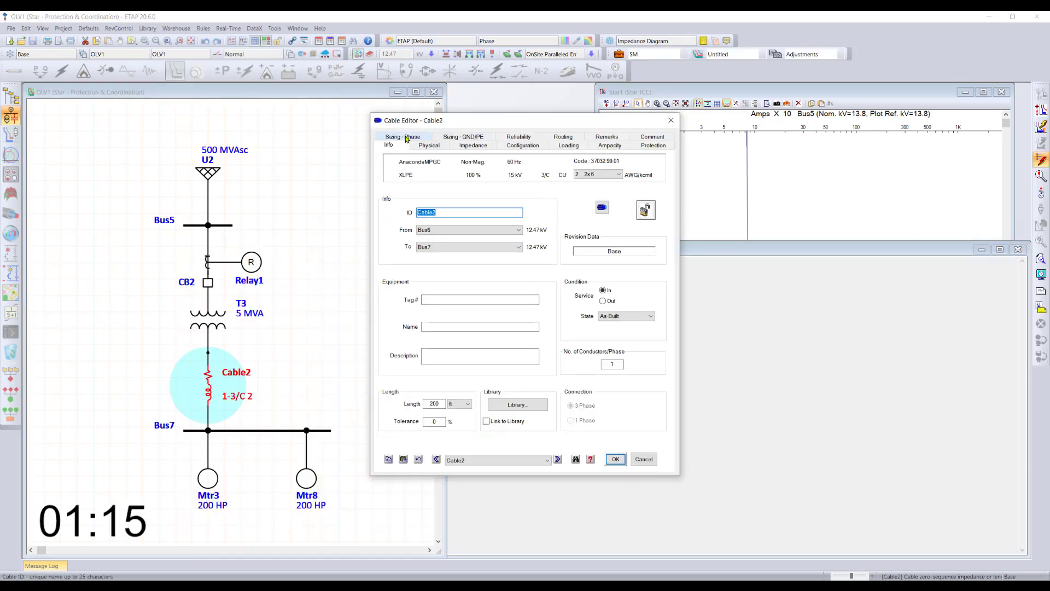
{"action": "left_click", "coordinate": [408, 137]}
{"action": "left_click", "coordinate": [389, 138]}
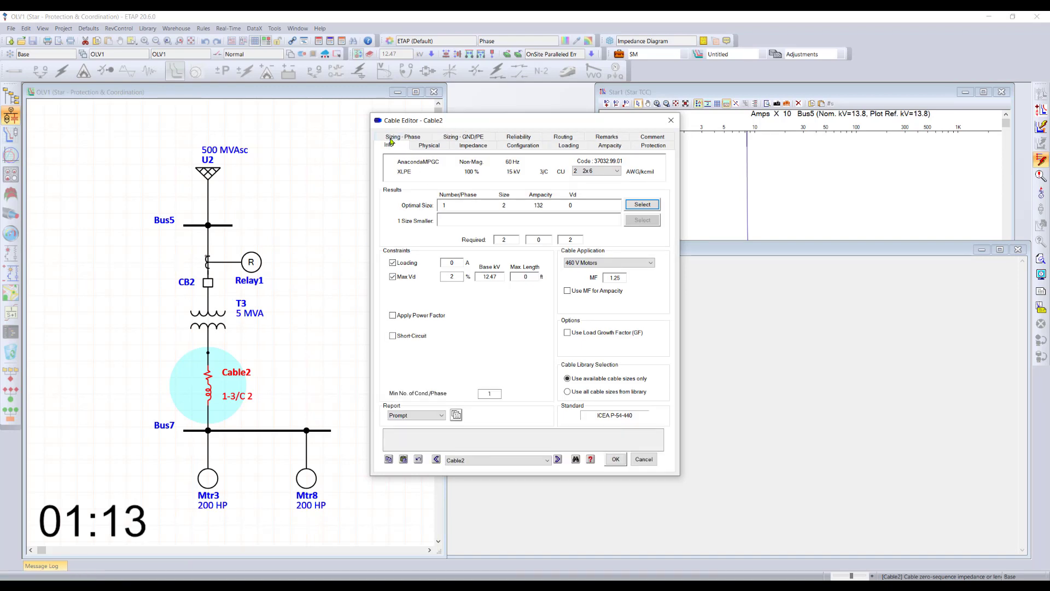
{"action": "left_click", "coordinate": [518, 404]}
{"action": "left_click", "coordinate": [784, 220]}
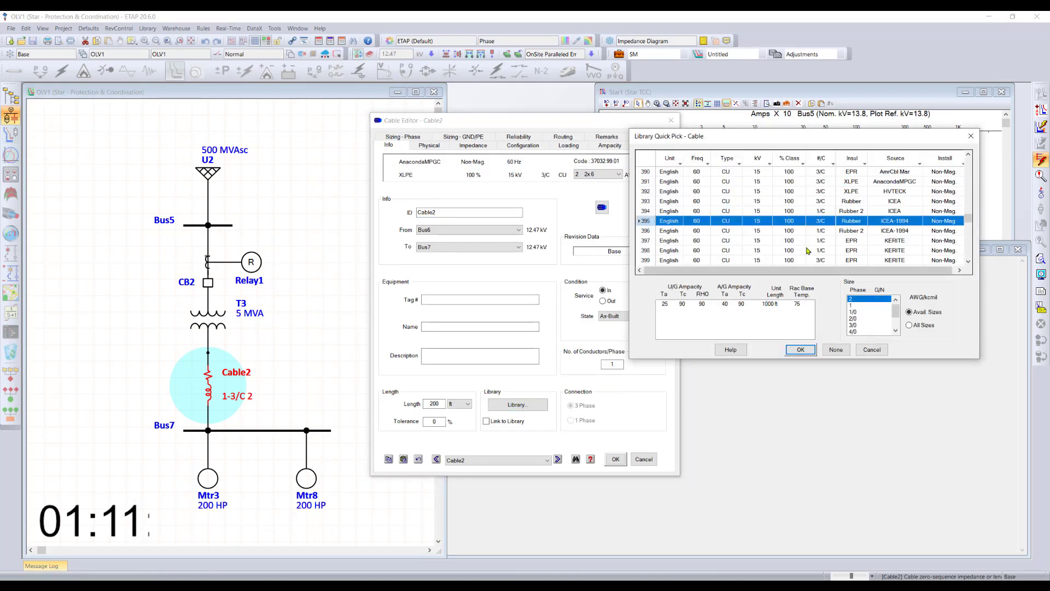
{"action": "left_click", "coordinate": [800, 350]}
{"action": "left_click", "coordinate": [615, 460]}
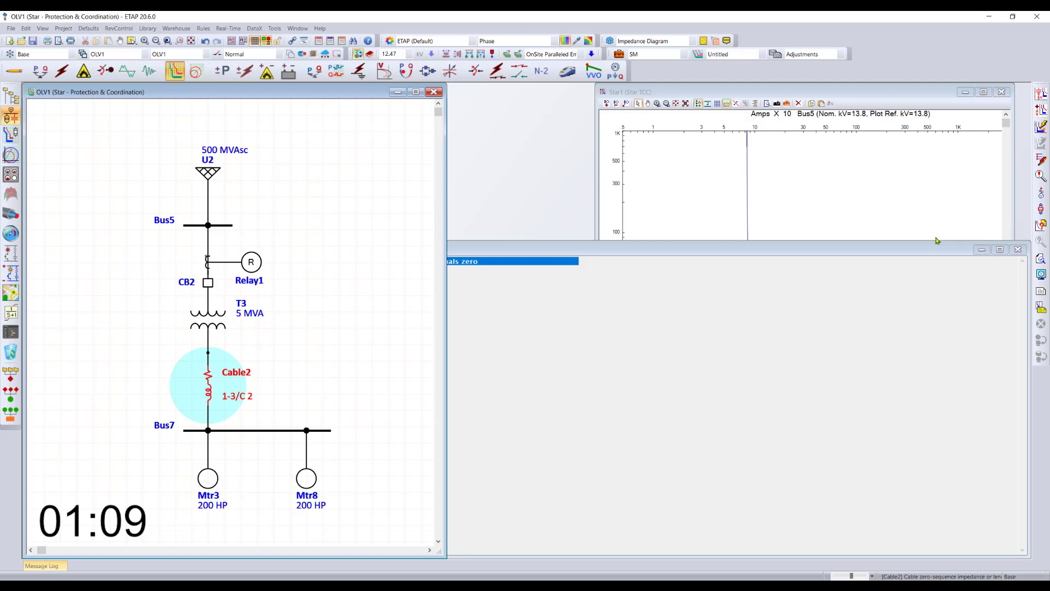
{"action": "left_click", "coordinate": [291, 428]}
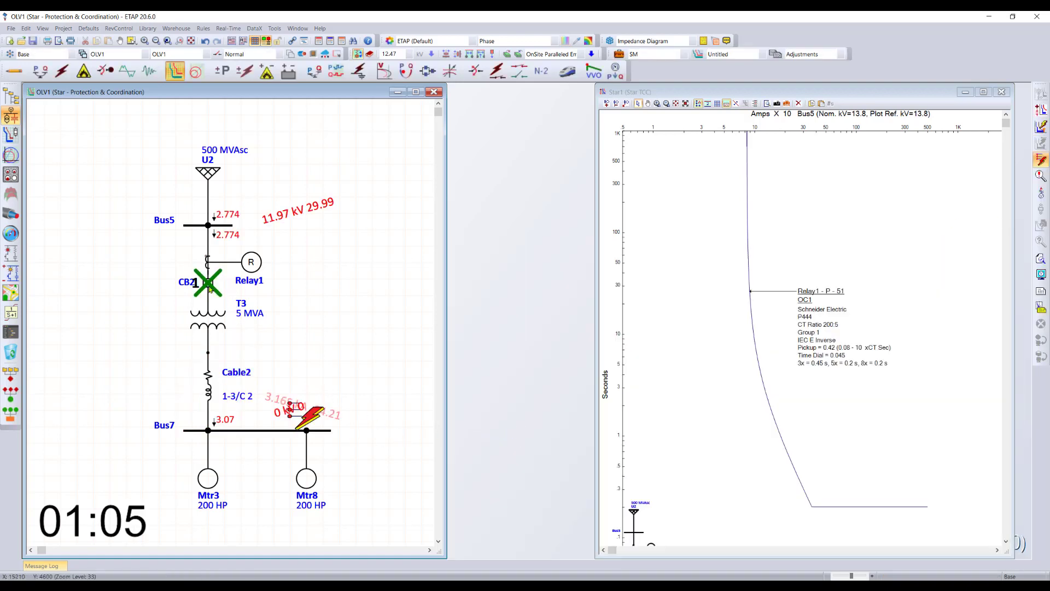
{"action": "mouse_move", "coordinate": [210, 289]}
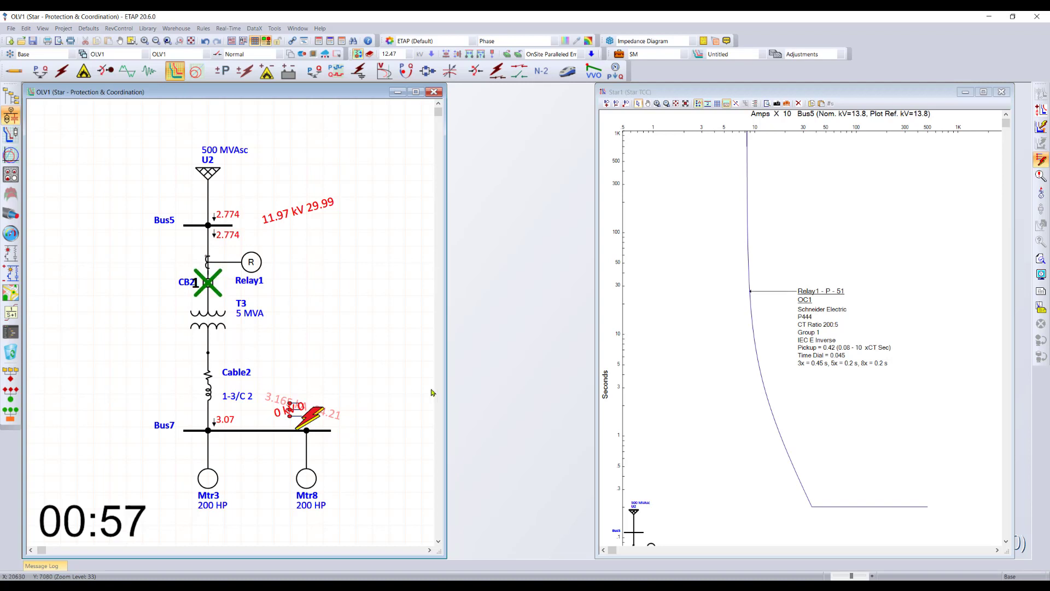
Step: Attempt an arc-flash run in Arc Flash mode and dismiss the no-faulted-bus error
{"action": "left_click", "coordinate": [83, 71]}
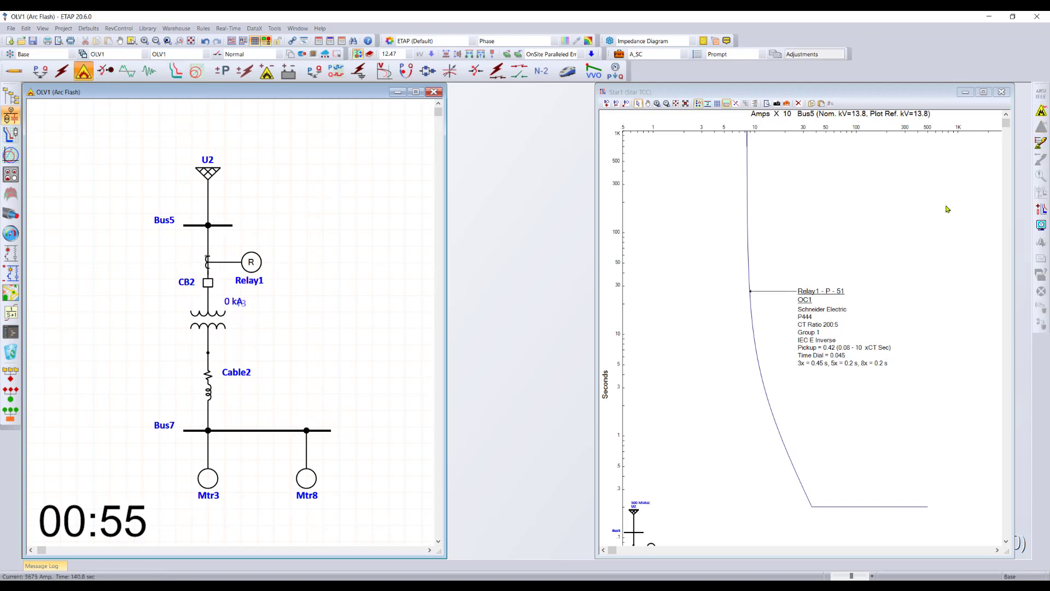
{"action": "left_click", "coordinate": [1041, 111]}
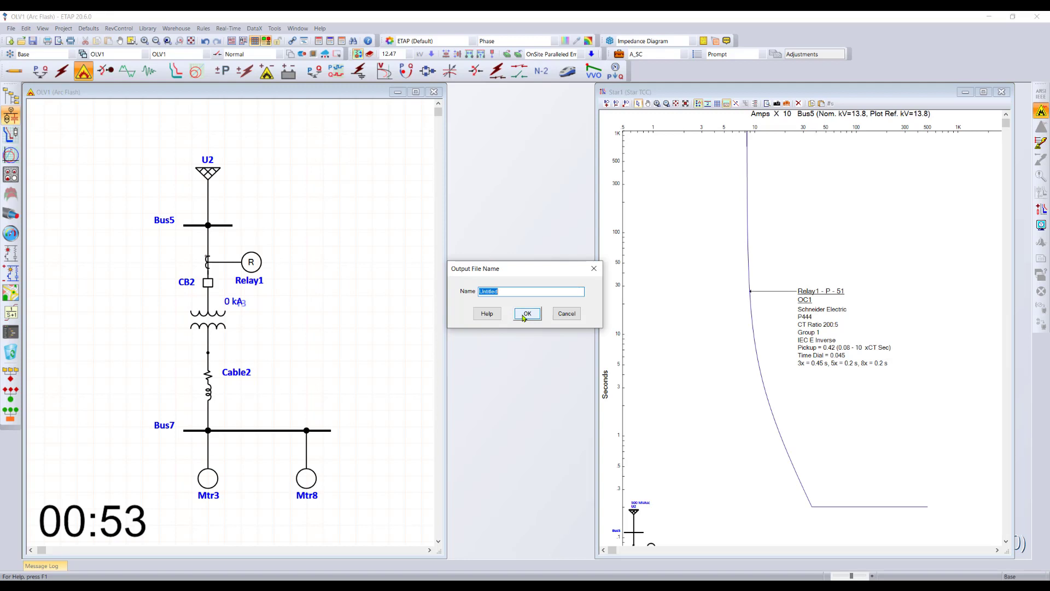
{"action": "left_click", "coordinate": [526, 314]}
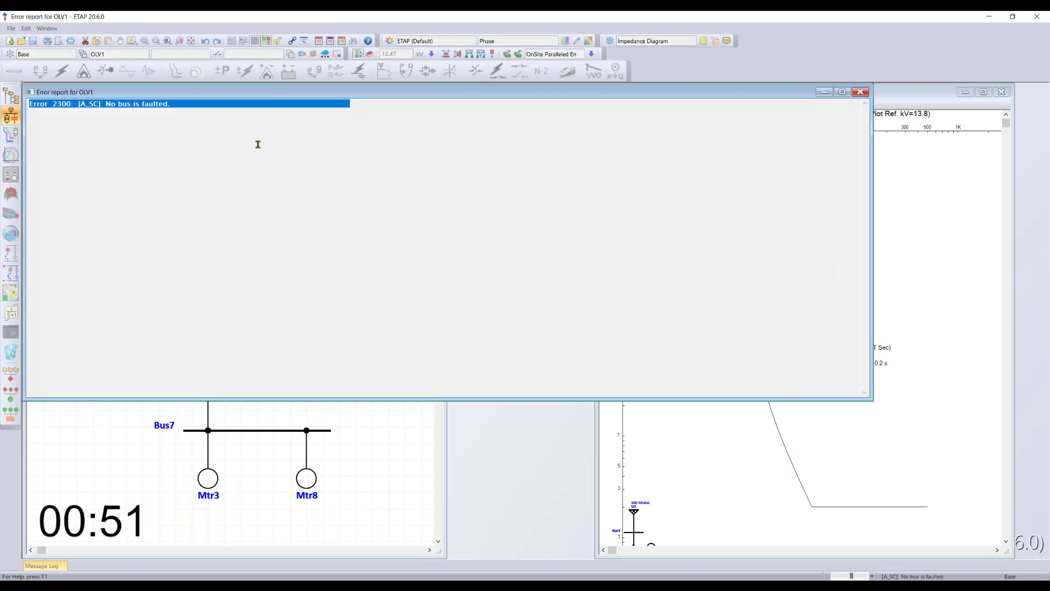
{"action": "left_click", "coordinate": [861, 91]}
Step: Mark Bus7 as faulted and run arc flash with output name AF, acknowledging the PPE warning
{"action": "right_click", "coordinate": [275, 430]}
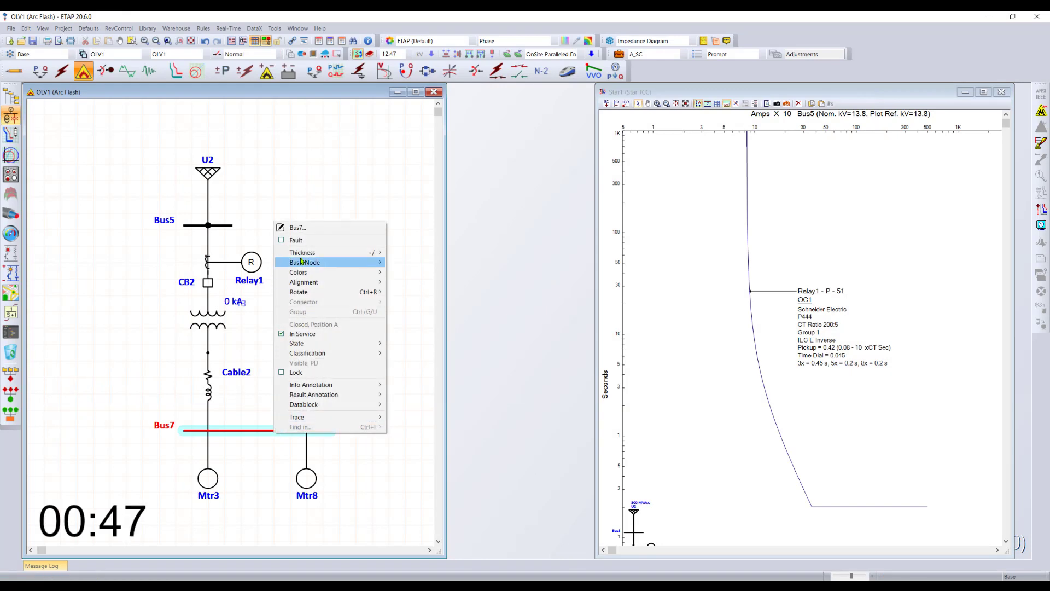
{"action": "left_click", "coordinate": [296, 240]}
{"action": "left_click", "coordinate": [1042, 115]}
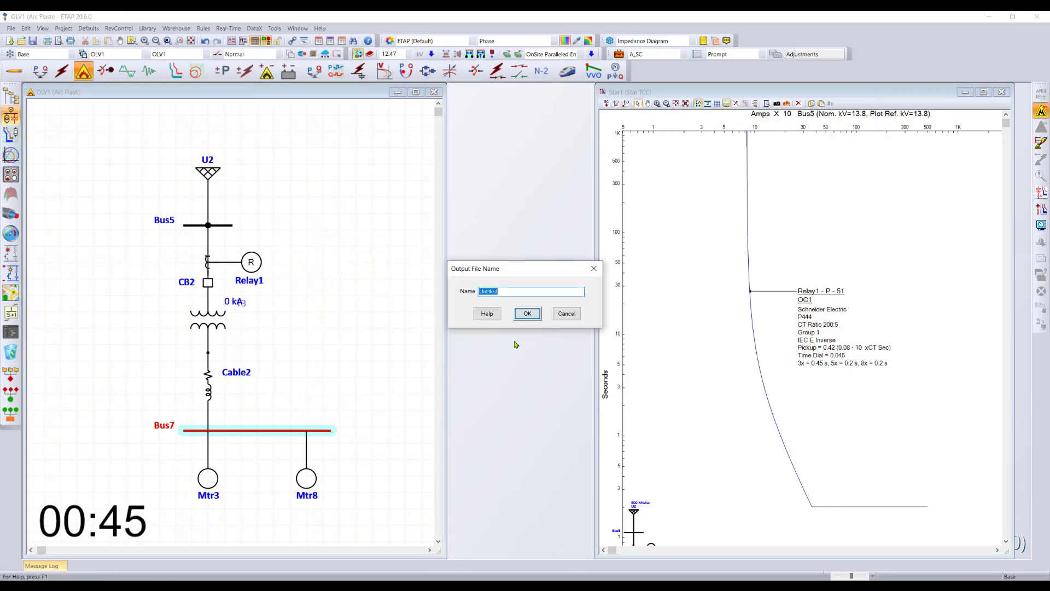
{"action": "type", "text": "AF"}
{"action": "key", "text": "Return"}
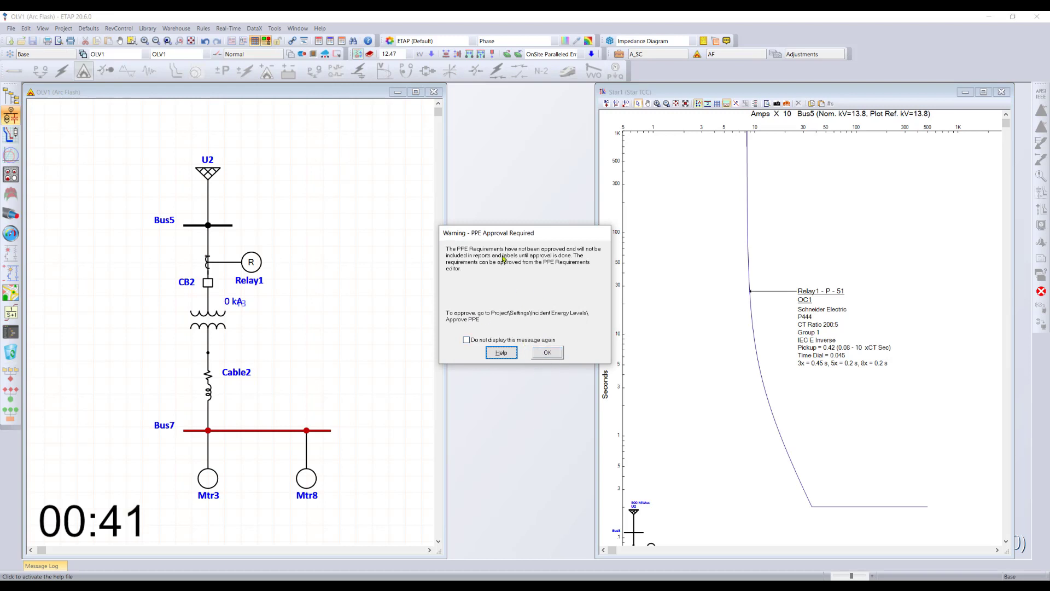
{"action": "left_click", "coordinate": [547, 352]}
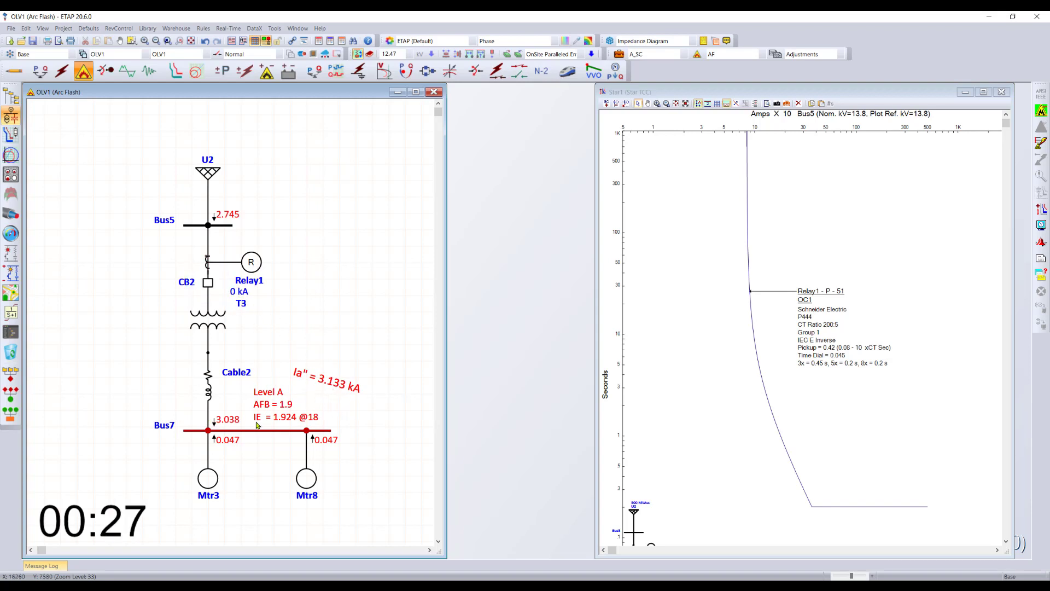
Step: Check Bus7's editor, then fault Bus7 for sequence of operation and inspect CB2's 0.283 s trip event
{"action": "double_click", "coordinate": [294, 433]}
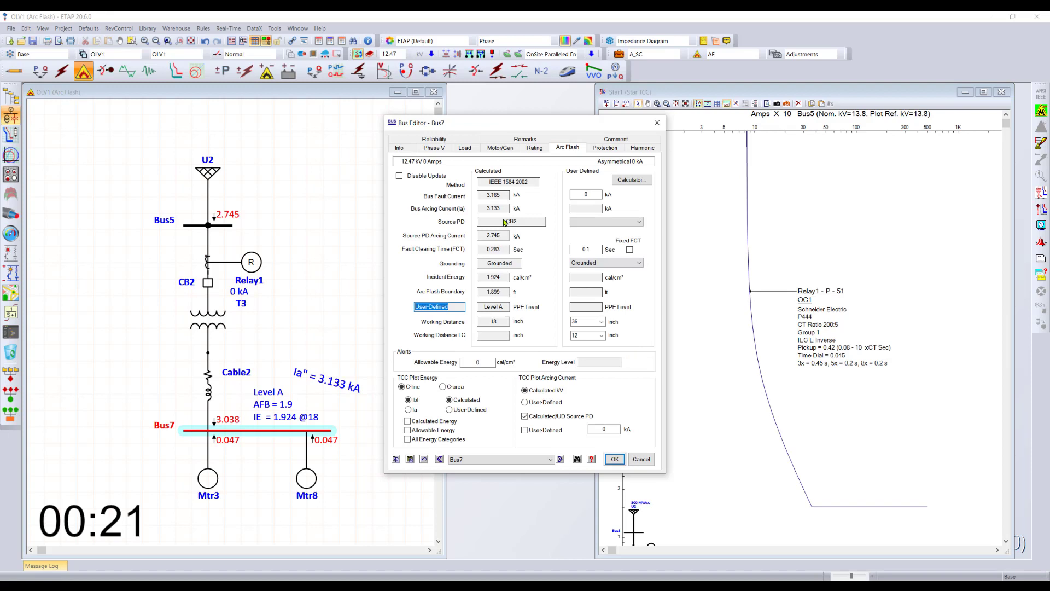
{"action": "left_click", "coordinate": [641, 459]}
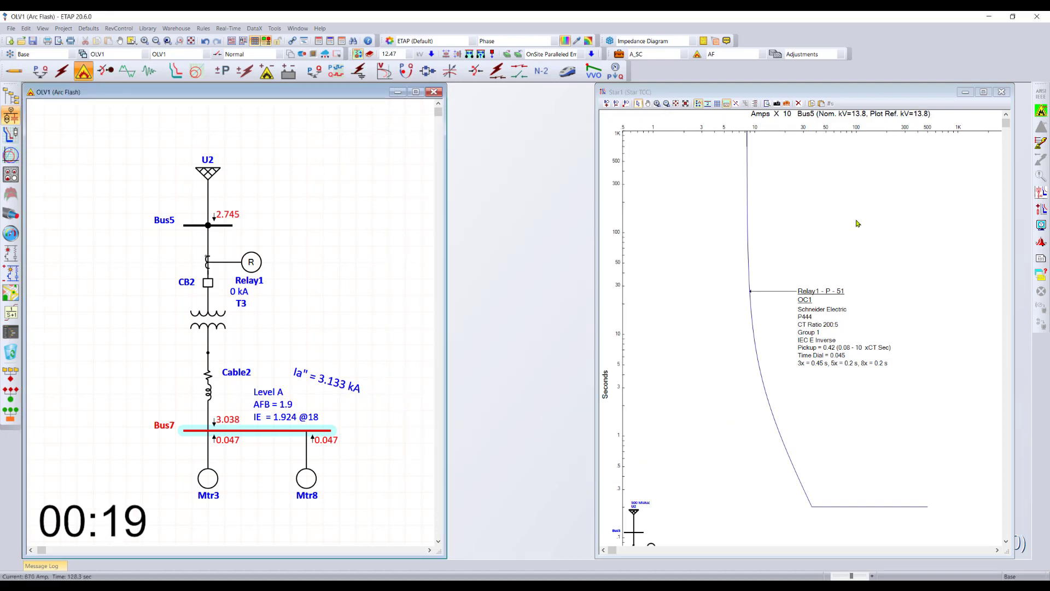
{"action": "left_click", "coordinate": [1041, 143]}
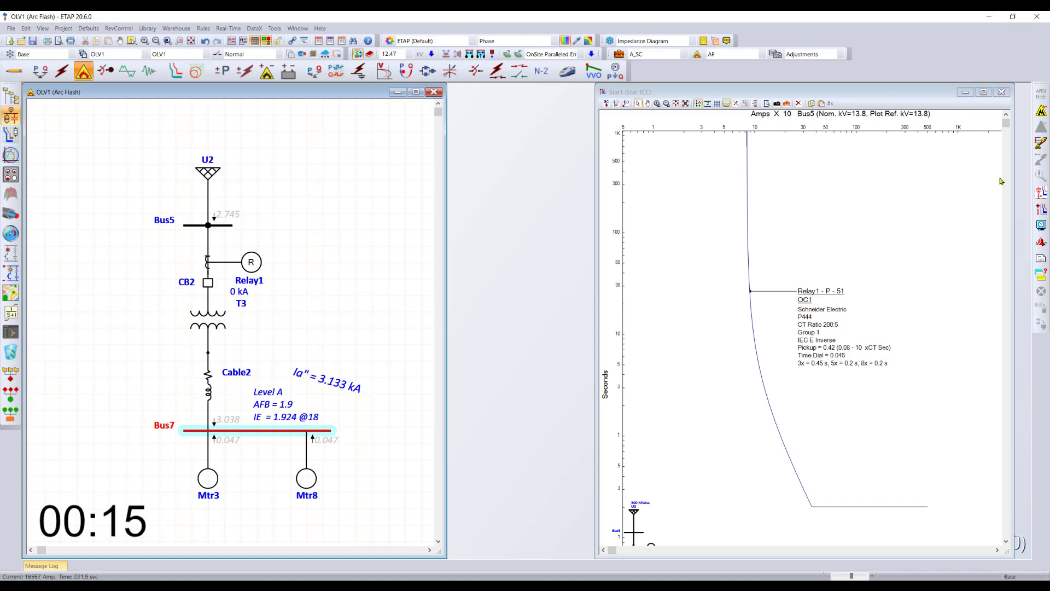
{"action": "left_click", "coordinate": [230, 428]}
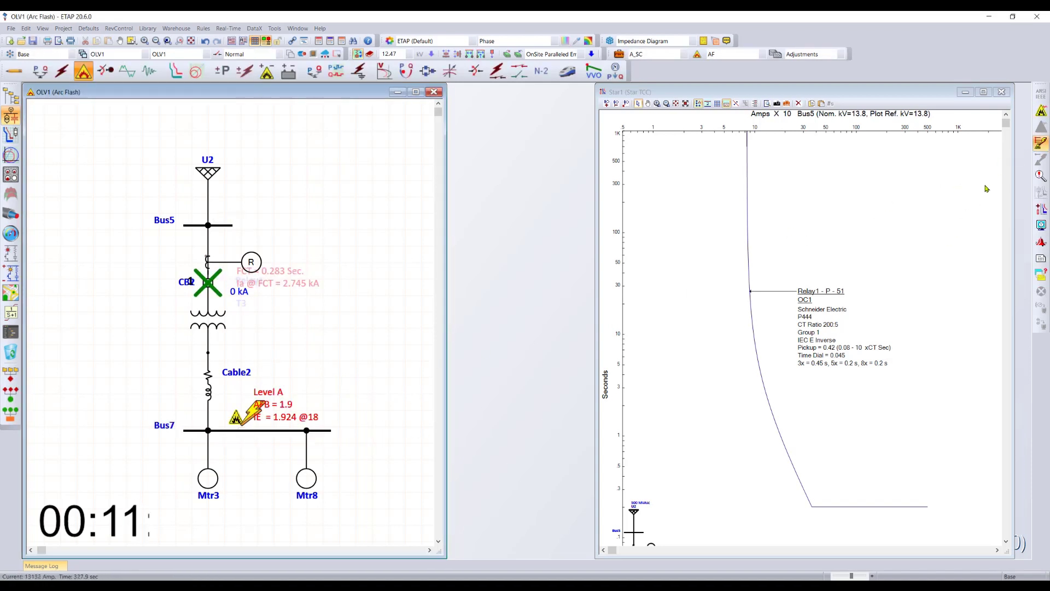
{"action": "left_click", "coordinate": [1041, 175]}
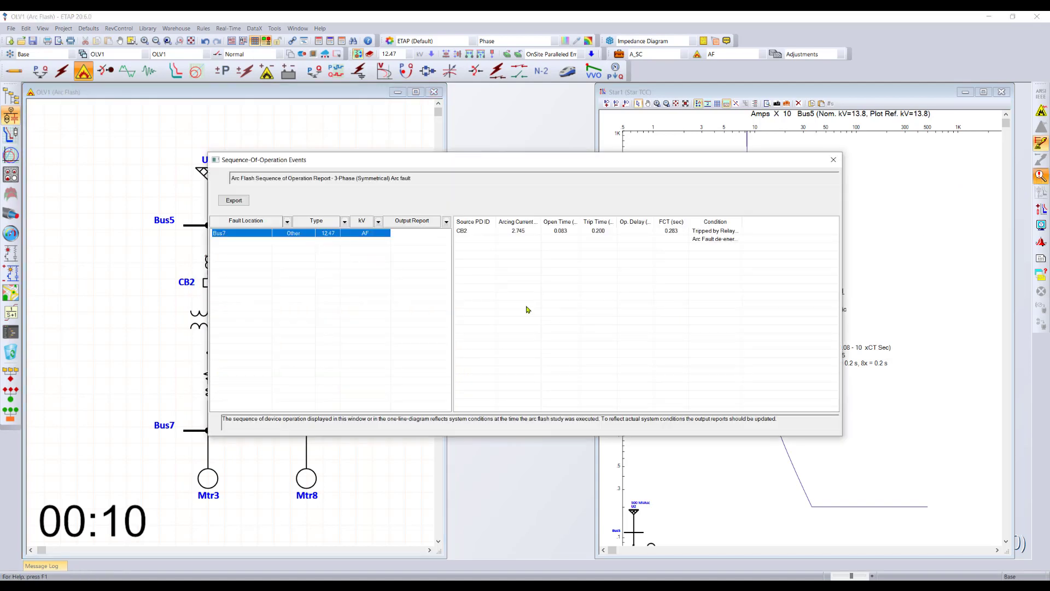
{"action": "left_click", "coordinate": [577, 232]}
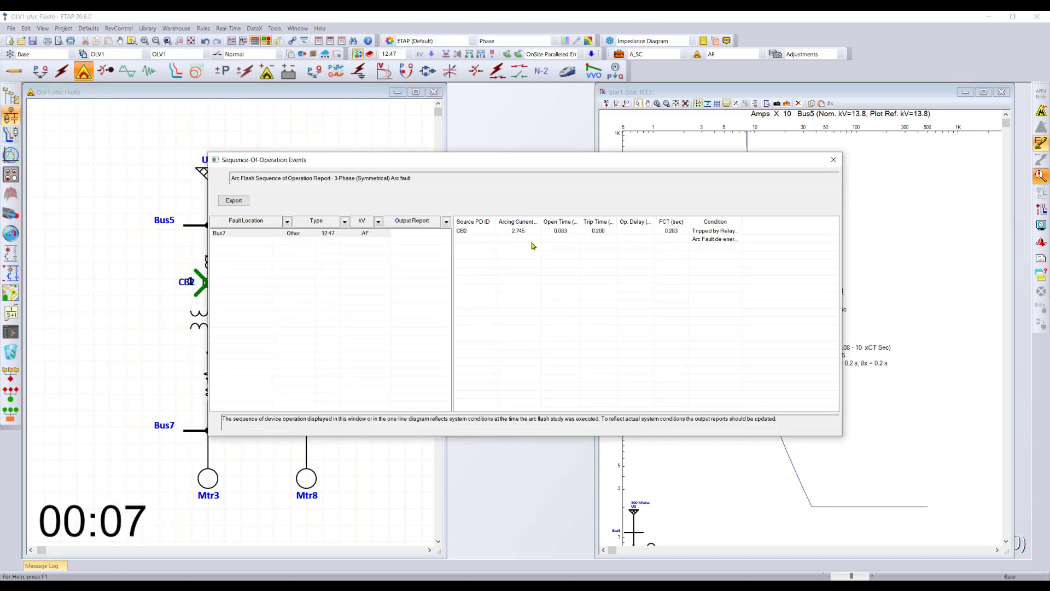
{"action": "left_click", "coordinate": [834, 160]}
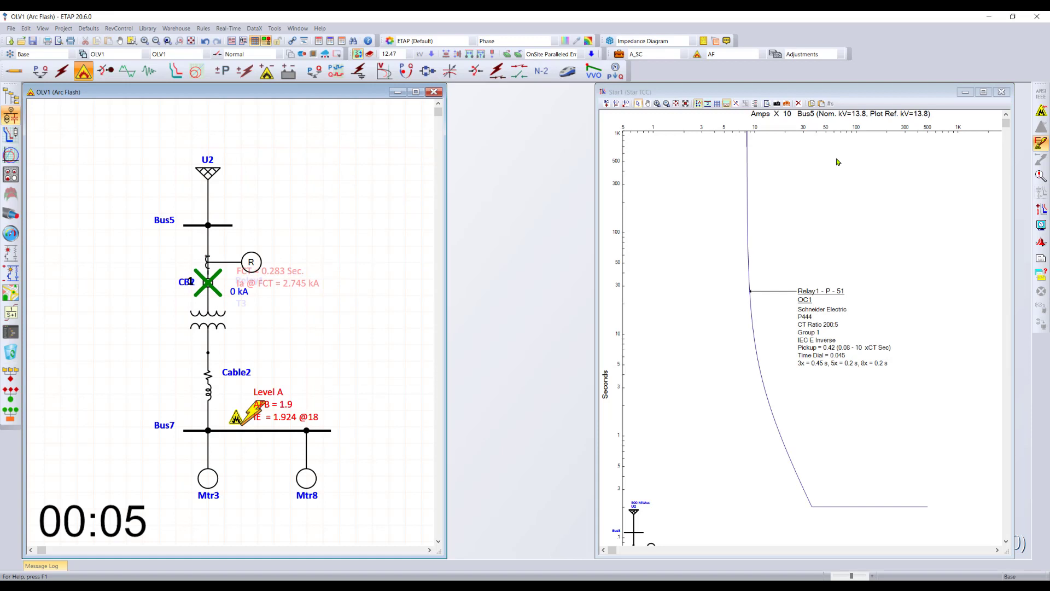
{"action": "left_click", "coordinate": [1041, 279]}
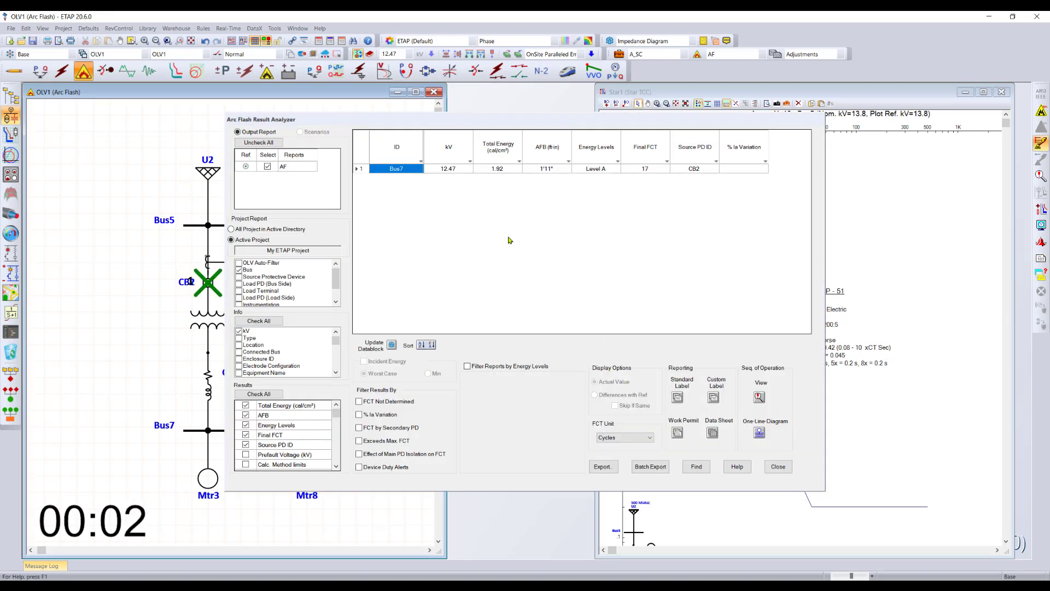
{"action": "left_click", "coordinate": [359, 168]}
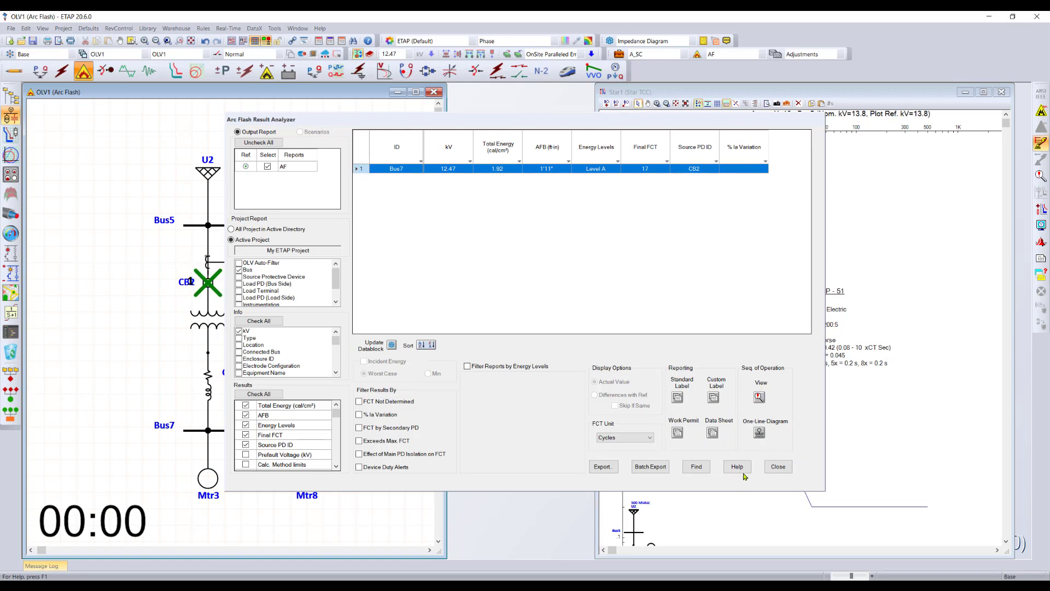
{"action": "left_click", "coordinate": [777, 466]}
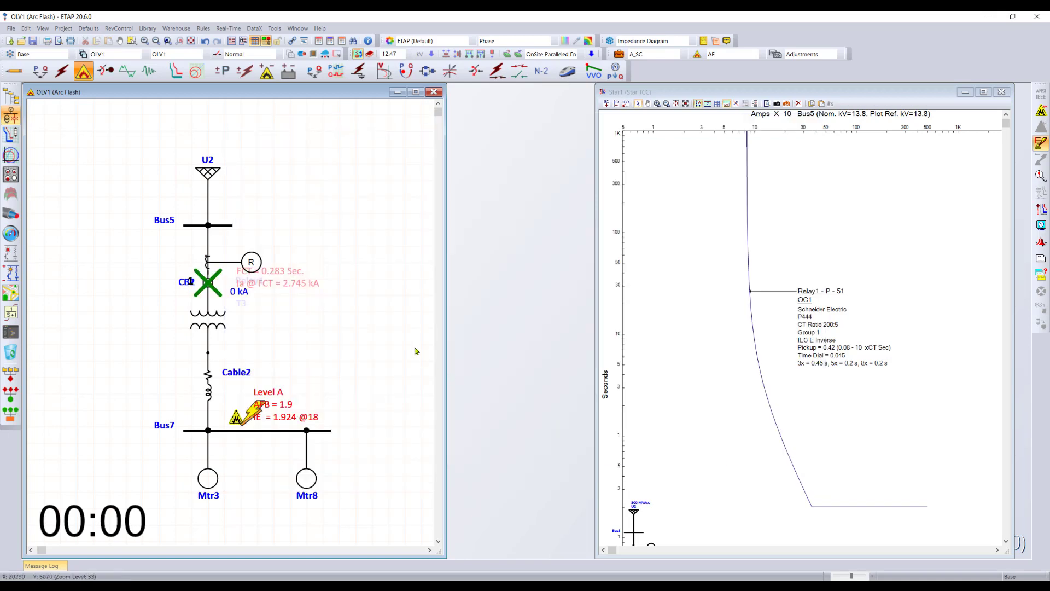